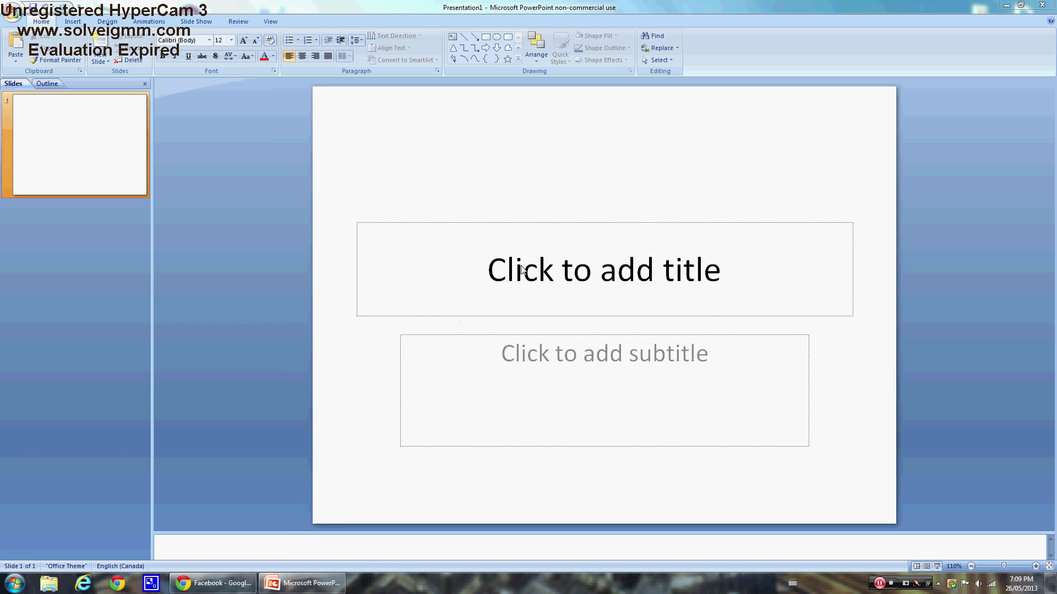
Type JEOPARDY into the first slide's title placeholder and select the word
click(499, 279)
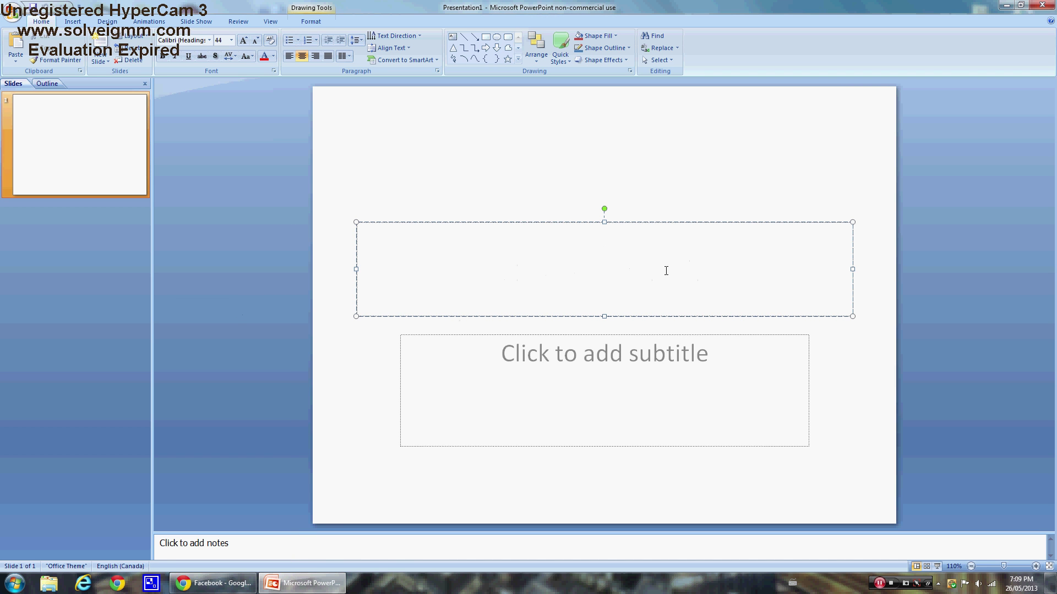
text(JEOP)
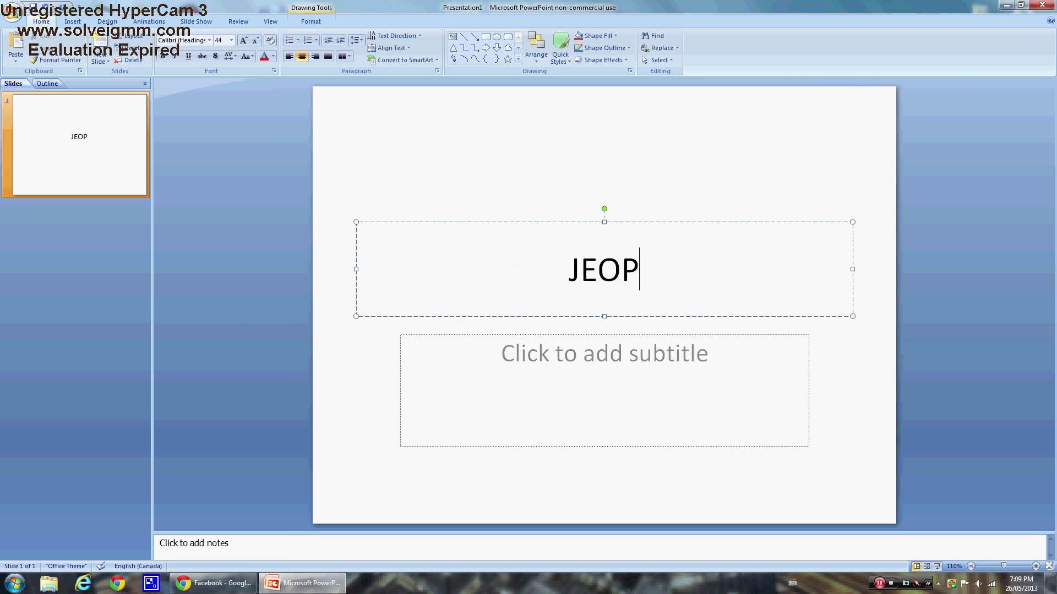
text(ARDY)
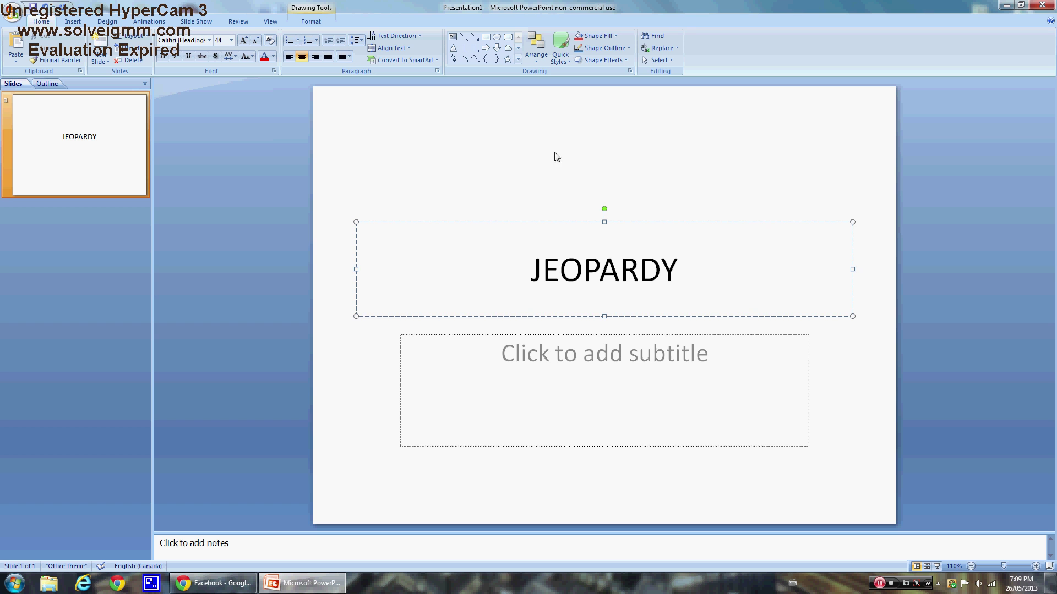
click(744, 173)
click(655, 287)
drag(681, 287, 223, 103)
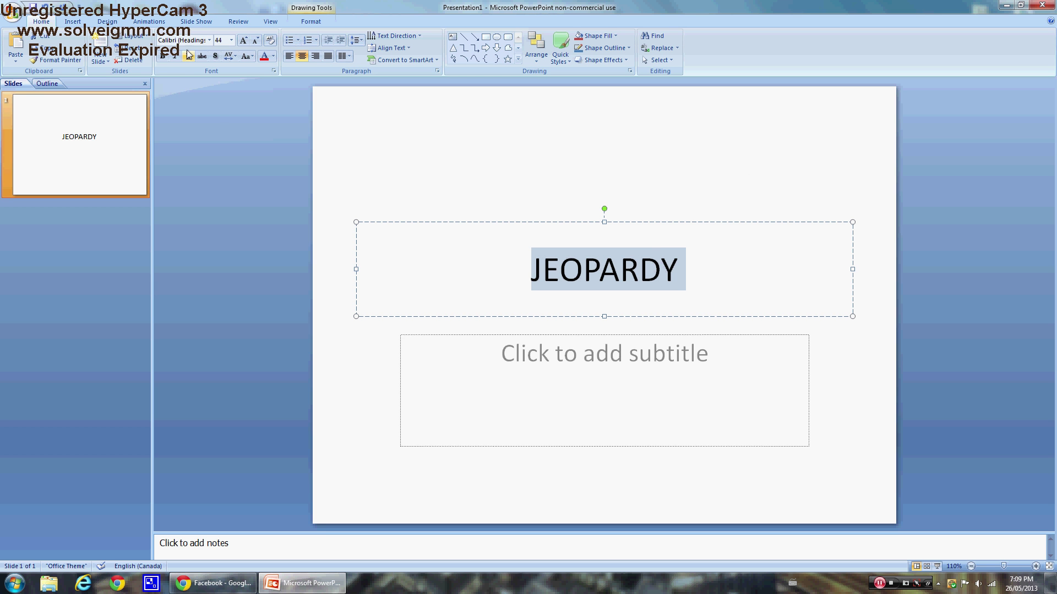
Apply the Technic theme from the Design tab's Themes gallery
click(108, 21)
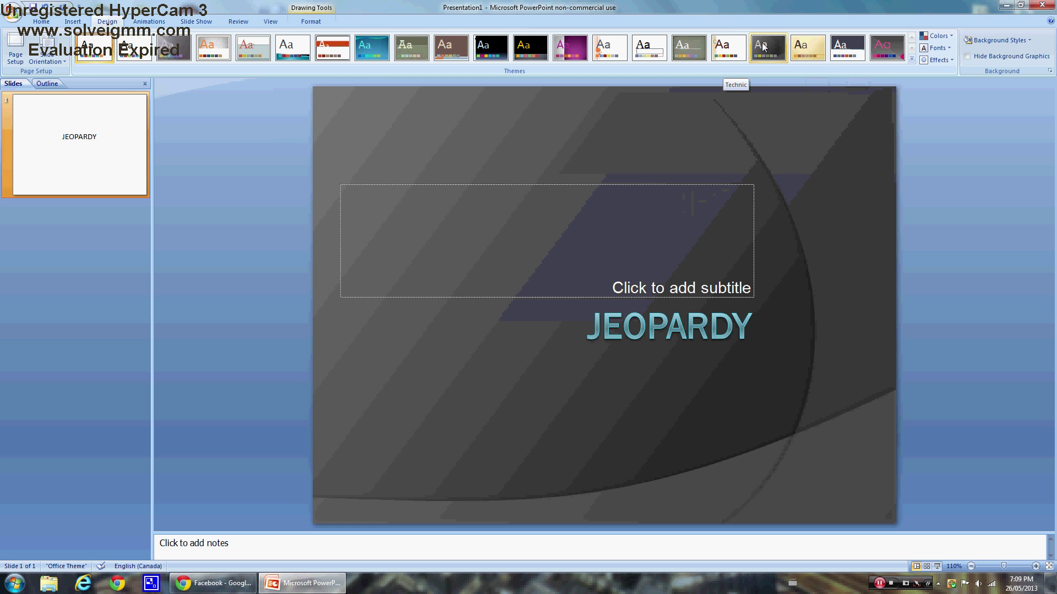
click(763, 47)
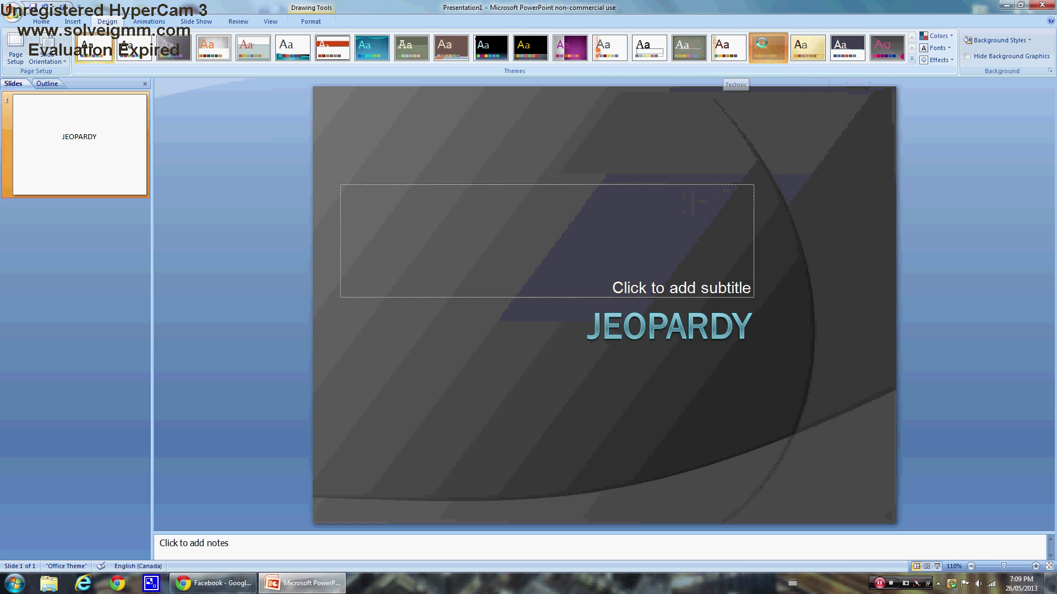
Type the author byline 'By:' with the author's name in the subtitle placeholder
click(701, 288)
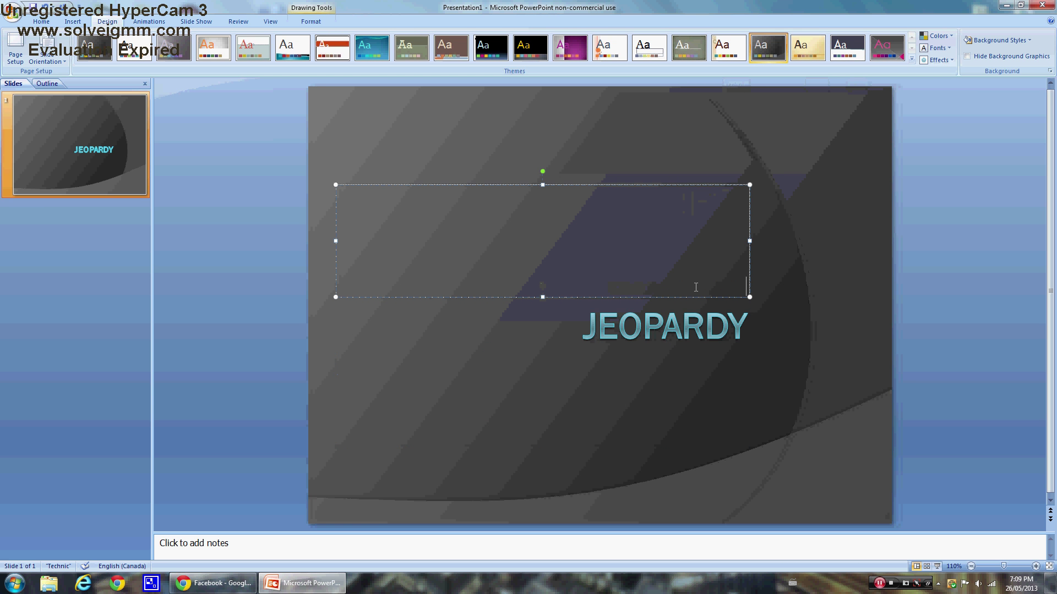
text(bY)
key(BackSpace)
key(BackSpace)
text(By:)
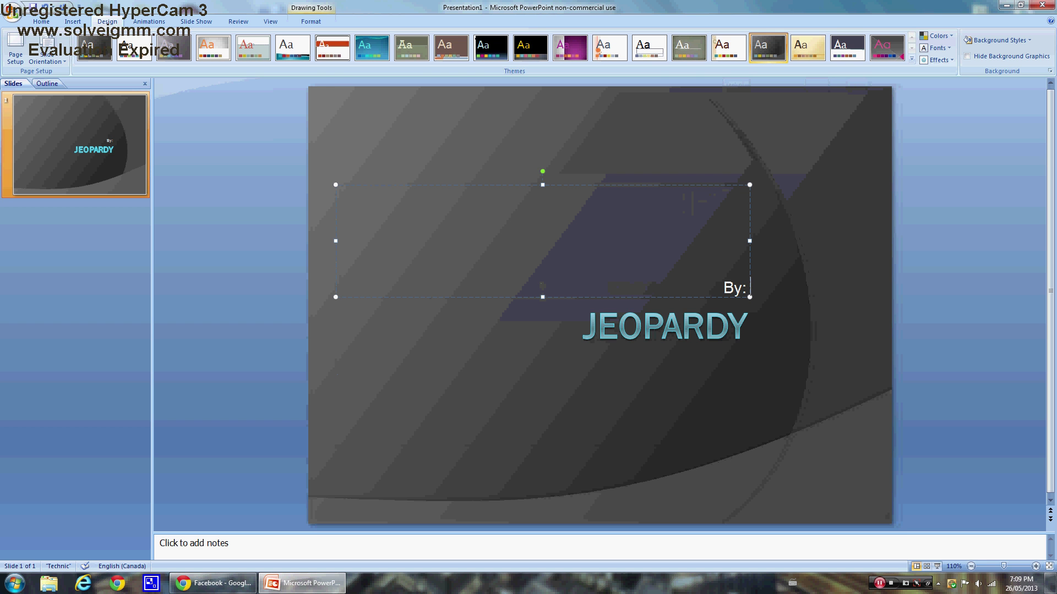
text( Monos)
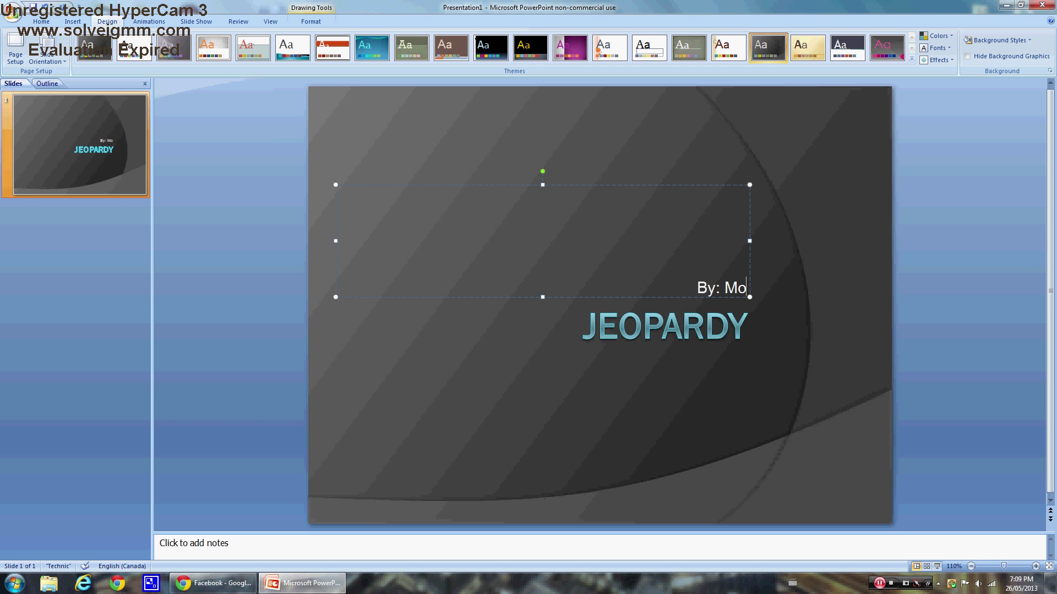
Set the JEOPARDY title's font size to 96 pt
click(746, 313)
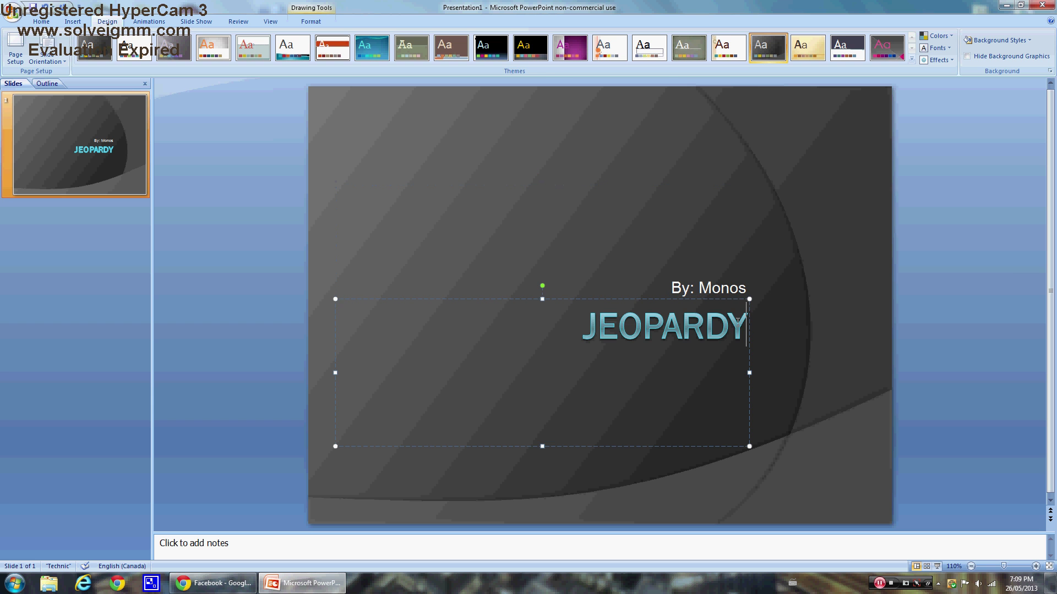
drag(744, 330, 419, 318)
click(41, 21)
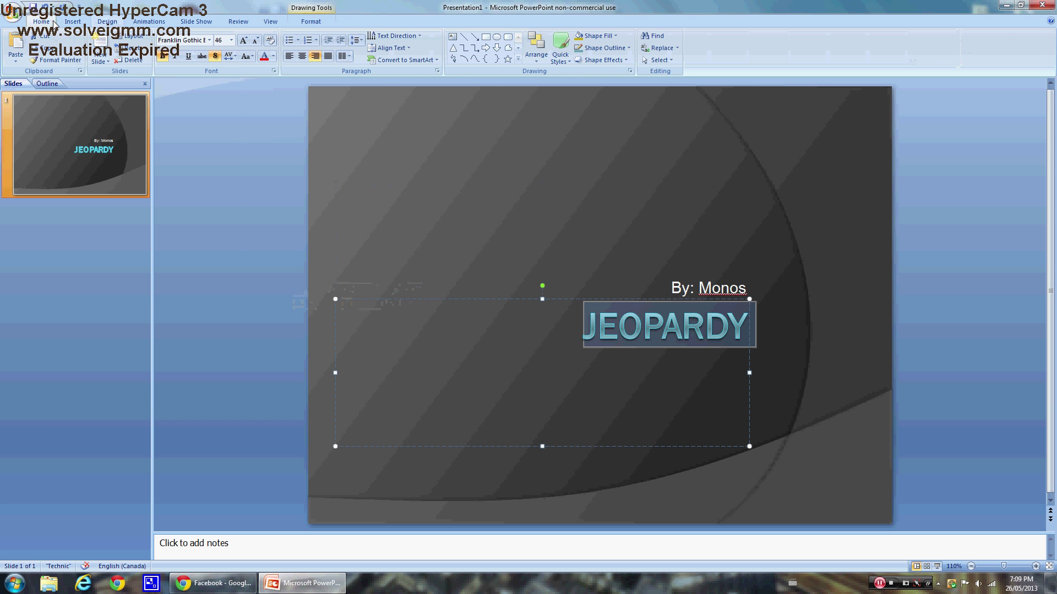
click(231, 40)
click(216, 244)
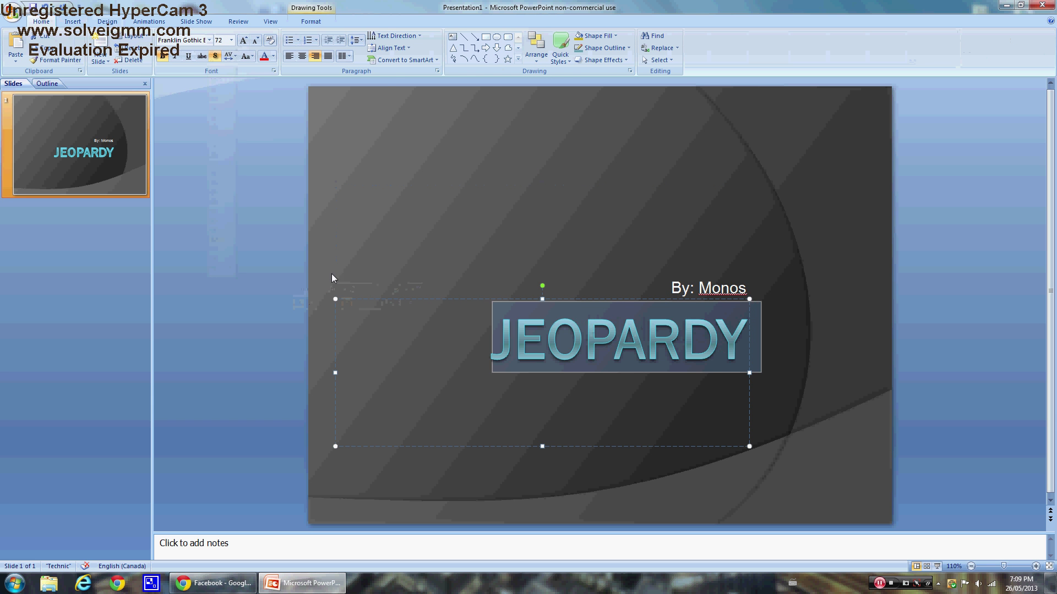
click(769, 305)
click(716, 338)
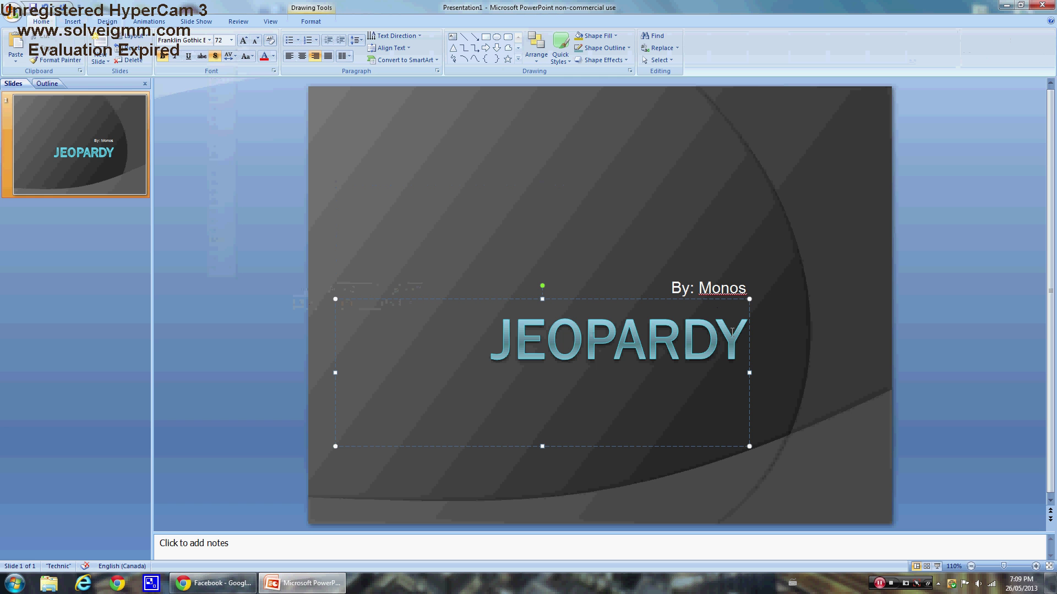
key(ctrl+a)
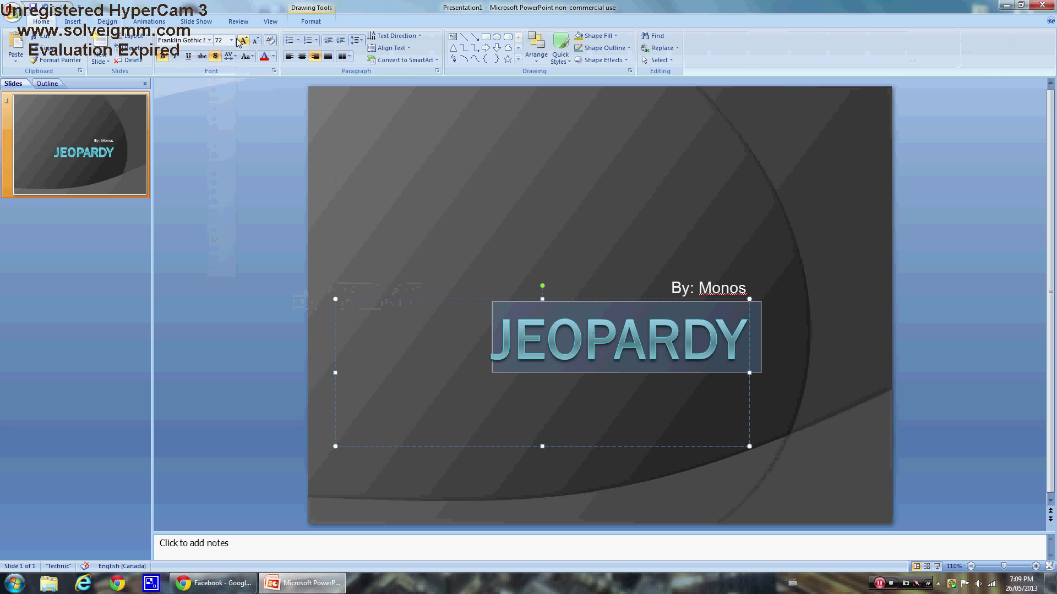
click(231, 40)
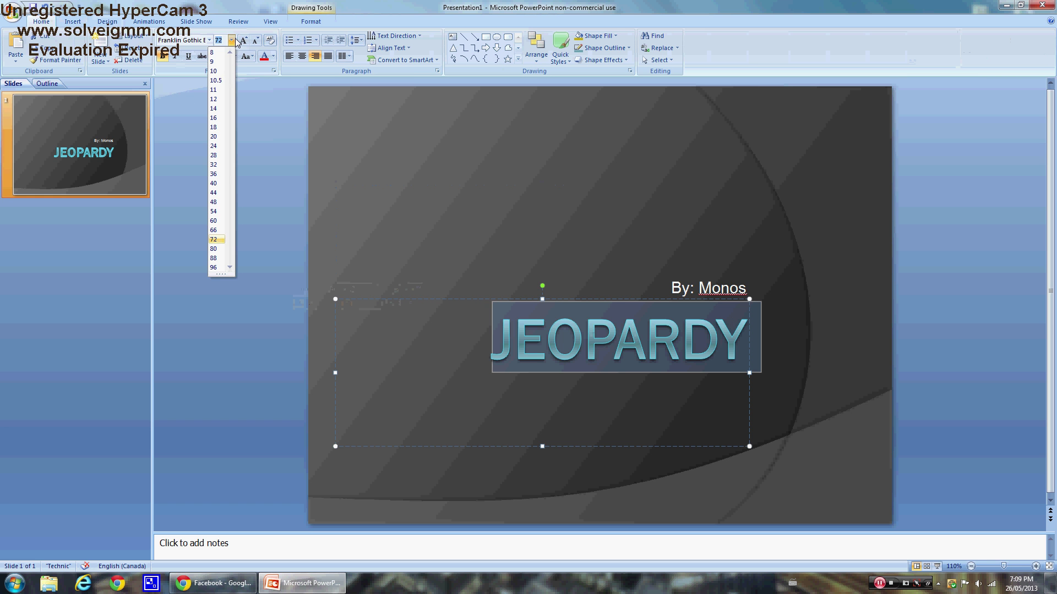
click(218, 270)
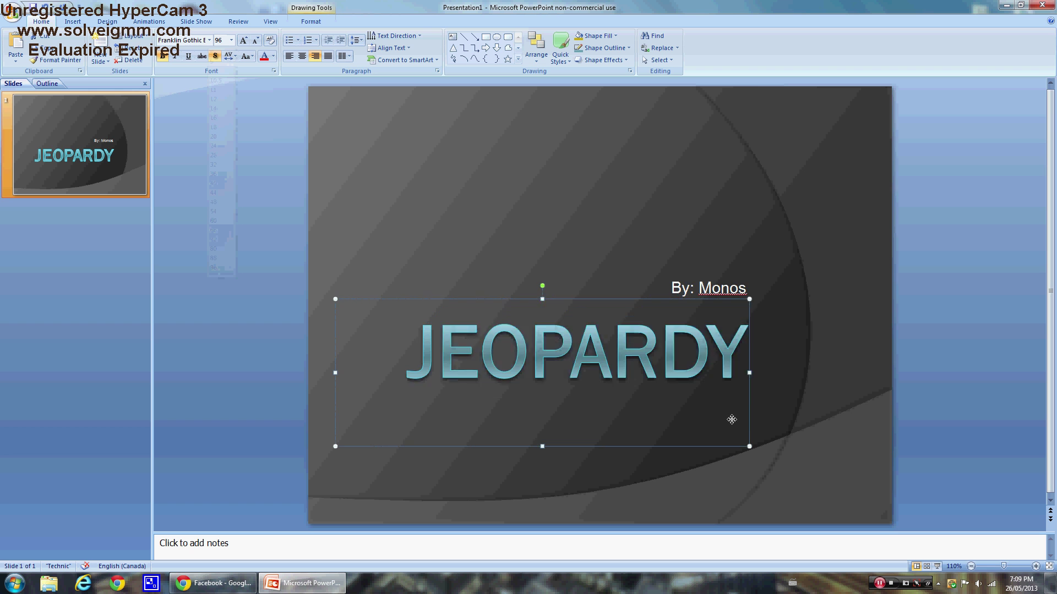
click(742, 384)
Move the byline box below the title and nudge the title slightly right
click(721, 303)
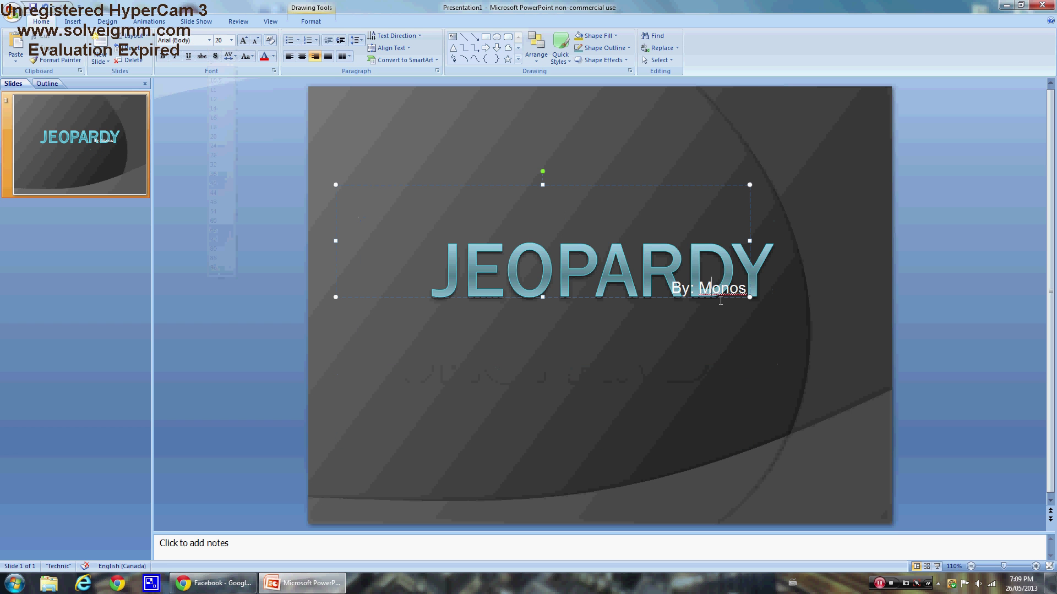
mouse_move(720, 298)
mouse_down()
mouse_move(711, 367)
mouse_move(730, 379)
mouse_up()
click(790, 365)
click(773, 329)
drag(774, 329, 788, 329)
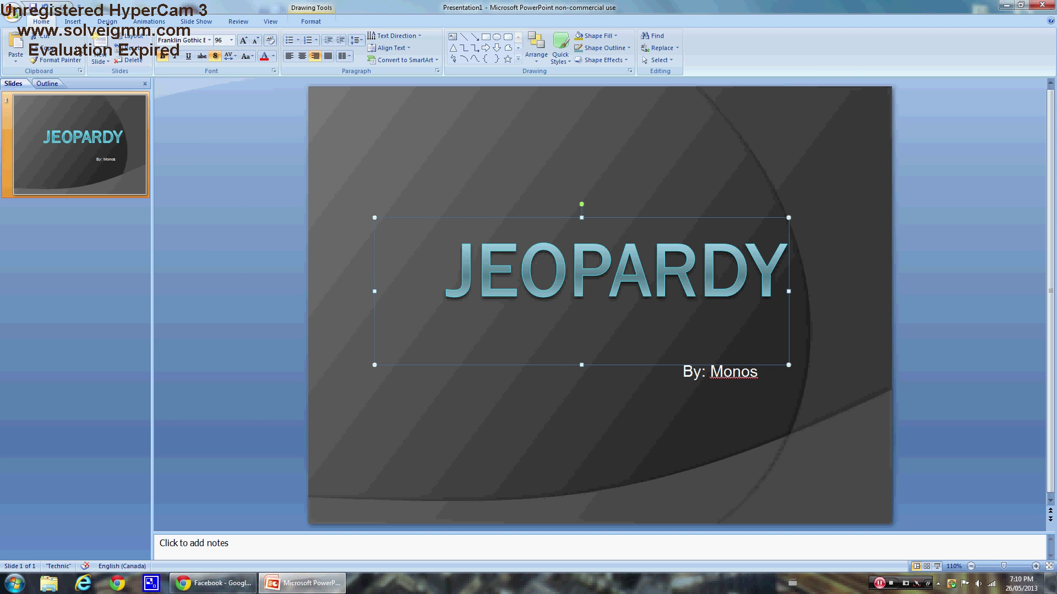
Add a Title Slide layout slide and delete its title and subtitle placeholders
click(101, 61)
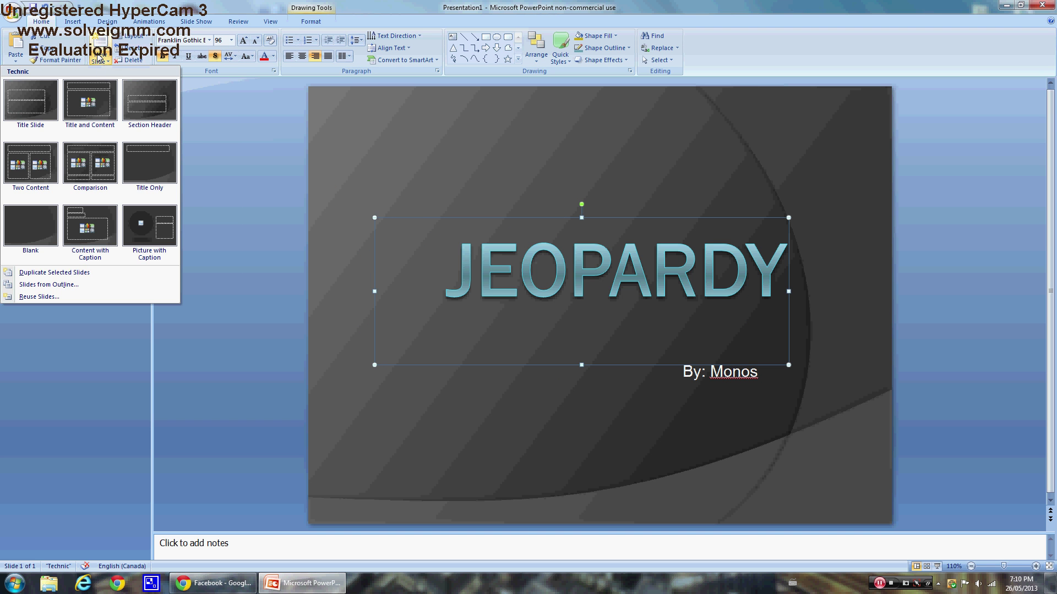
click(42, 85)
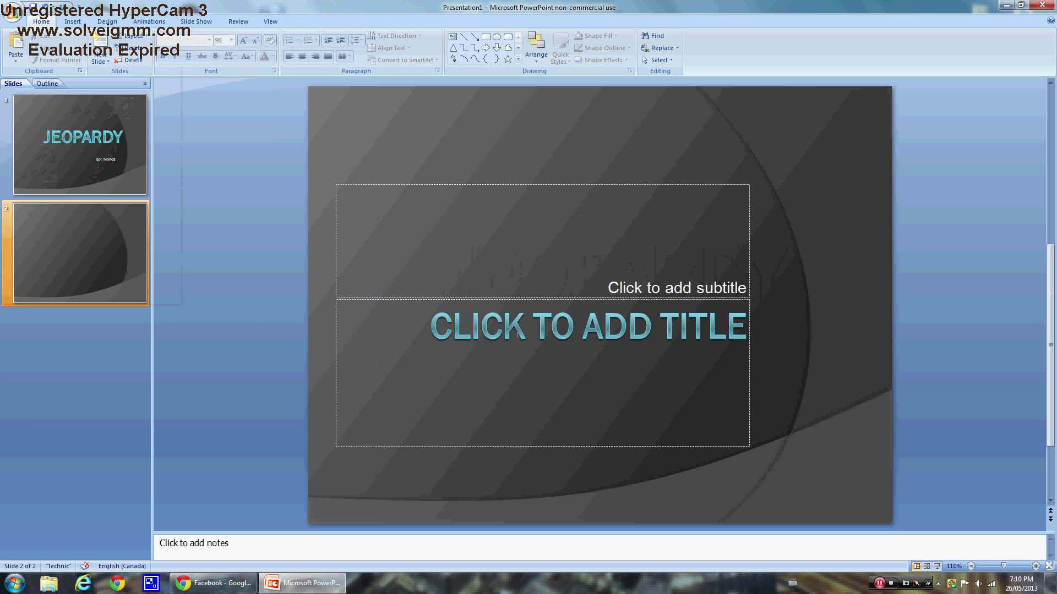
click(509, 342)
click(530, 301)
key(Delete)
click(524, 298)
key(Delete)
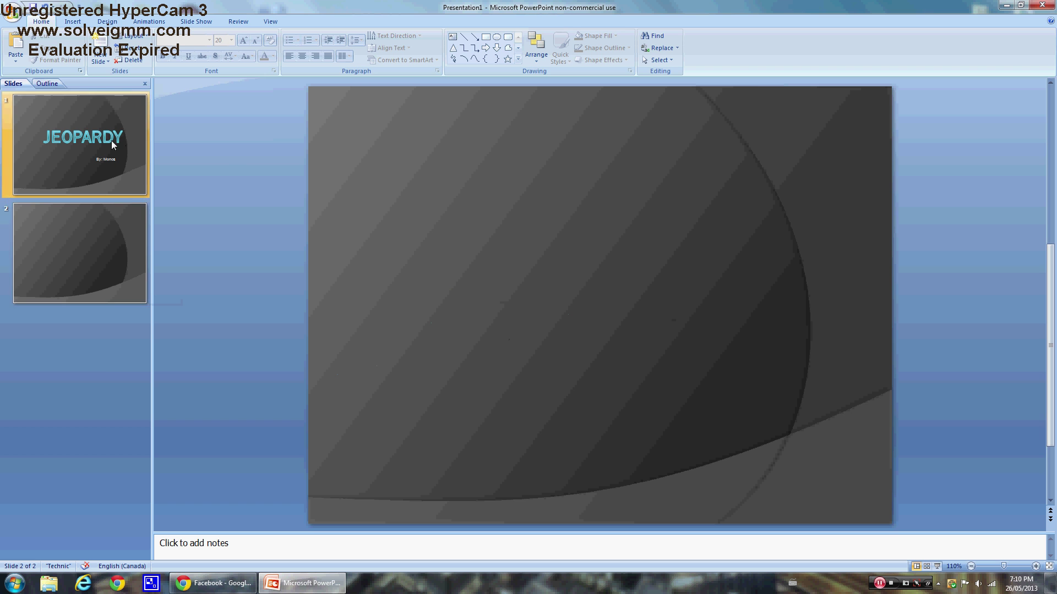
click(112, 140)
click(105, 243)
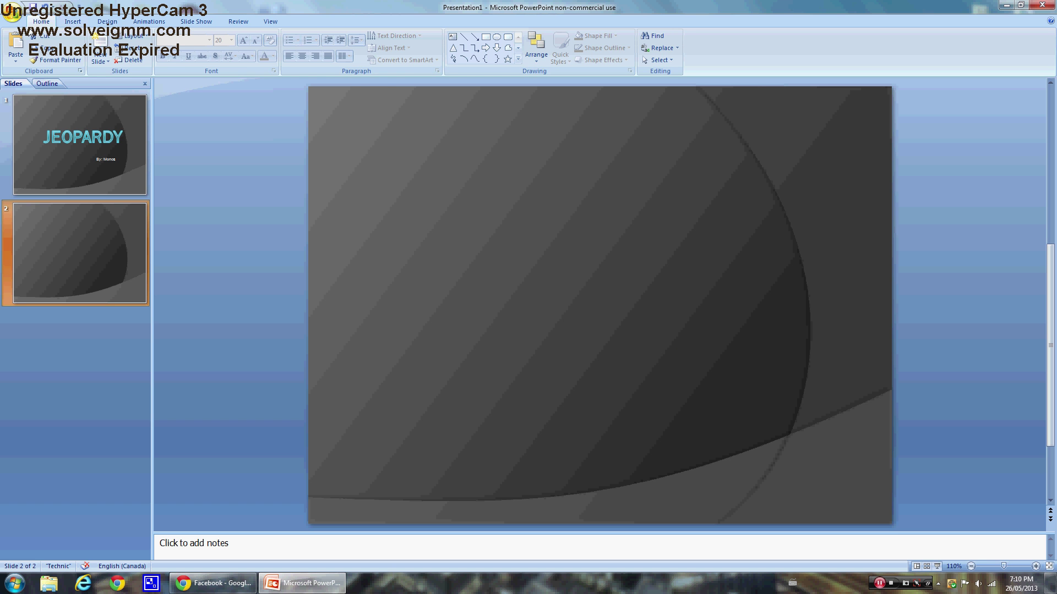
Draw a Down Arrow block shape near the slide's top-left
click(72, 22)
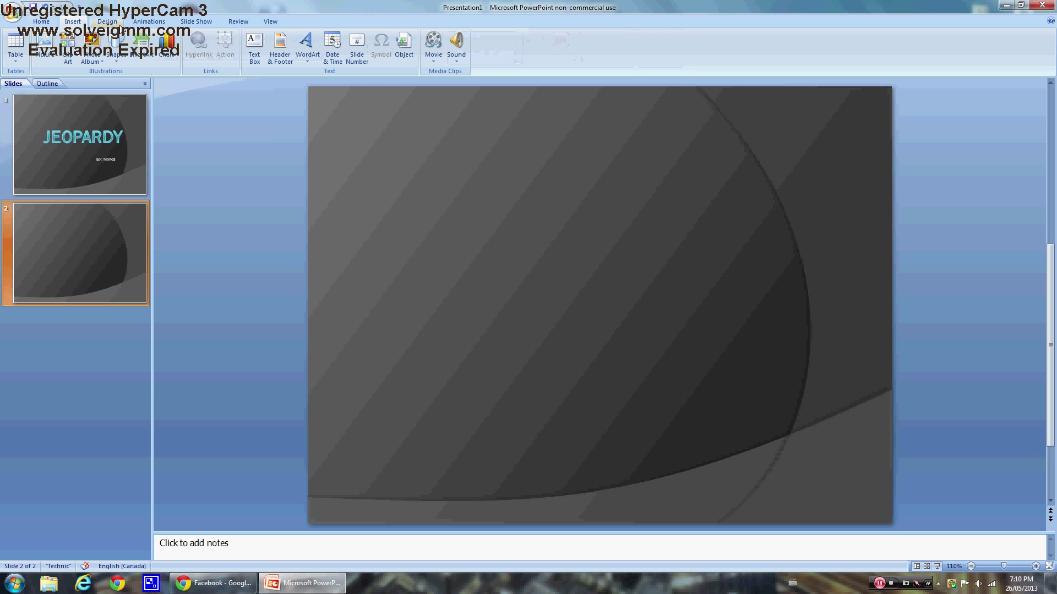
click(119, 60)
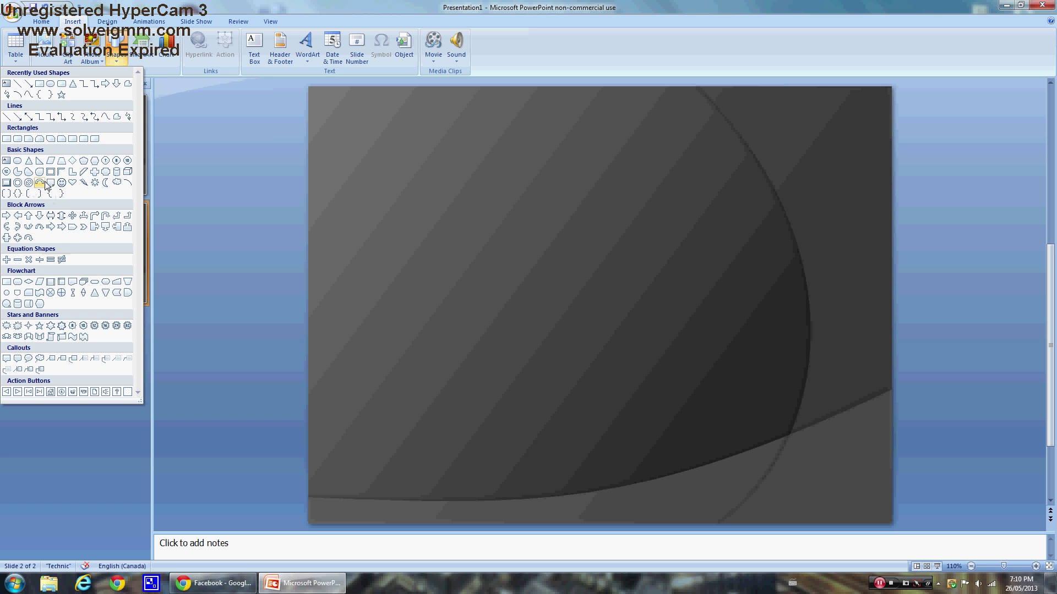
click(31, 226)
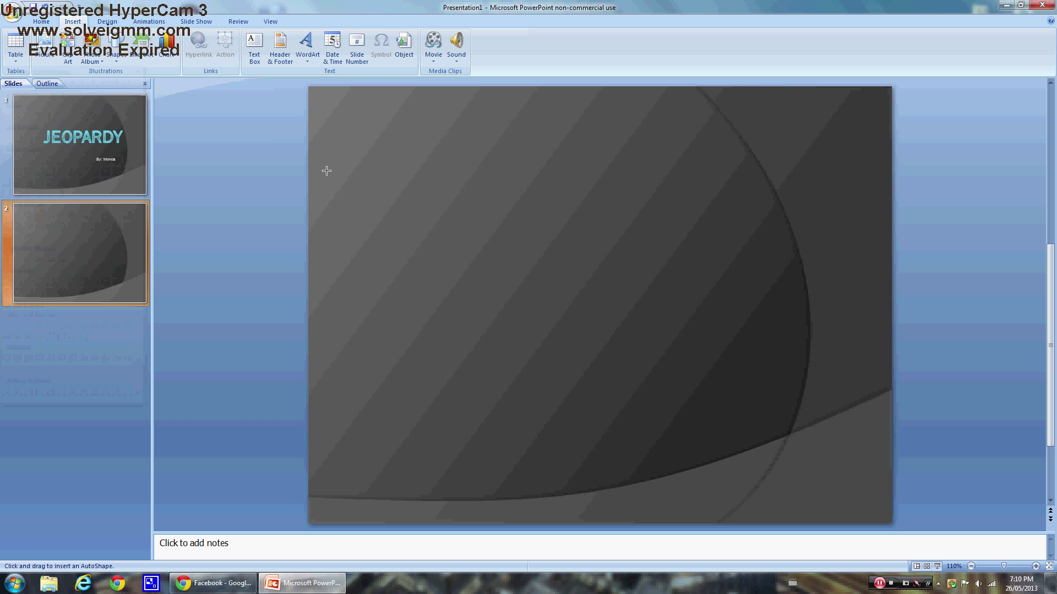
mouse_move(386, 116)
mouse_down()
mouse_move(431, 171)
mouse_move(495, 214)
mouse_move(486, 213)
mouse_up()
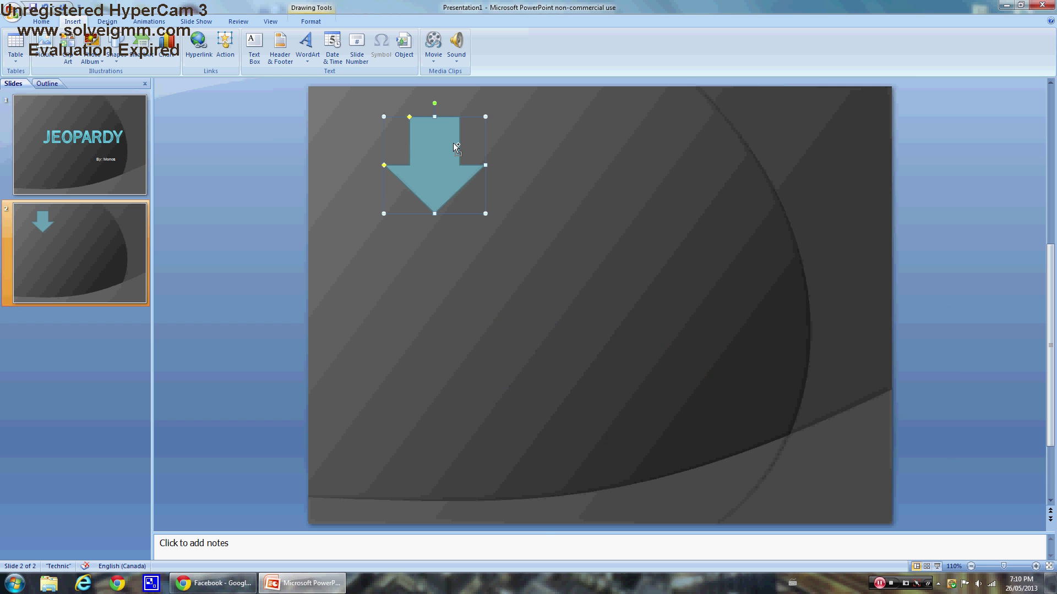
Duplicate the arrow twice and space the three arrows across the top
drag(453, 143, 764, 177)
key(ctrl+v)
click(813, 205)
drag(584, 176, 598, 176)
click(654, 226)
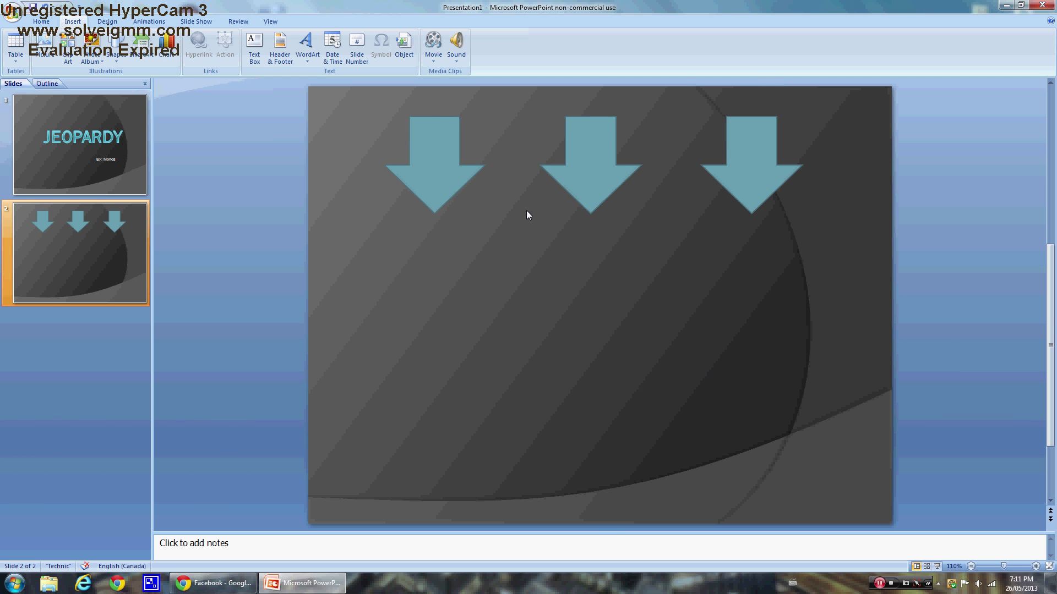
click(462, 177)
click(445, 287)
Draw a rectangle below the first arrow and duplicate it twice with Ctrl+D
click(116, 55)
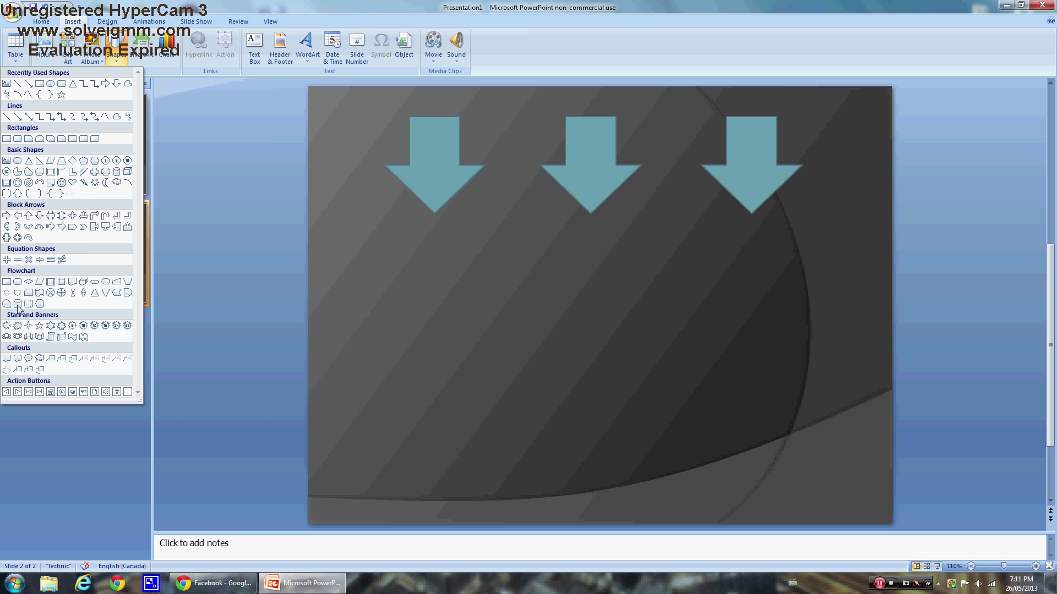
click(7, 281)
drag(362, 247, 503, 319)
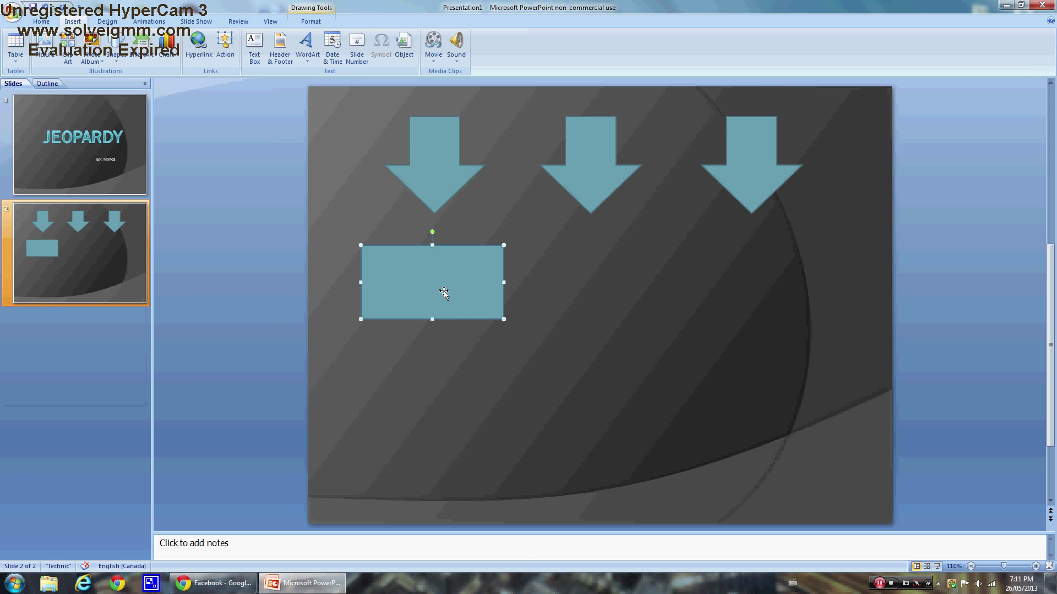
key(ctrl+d)
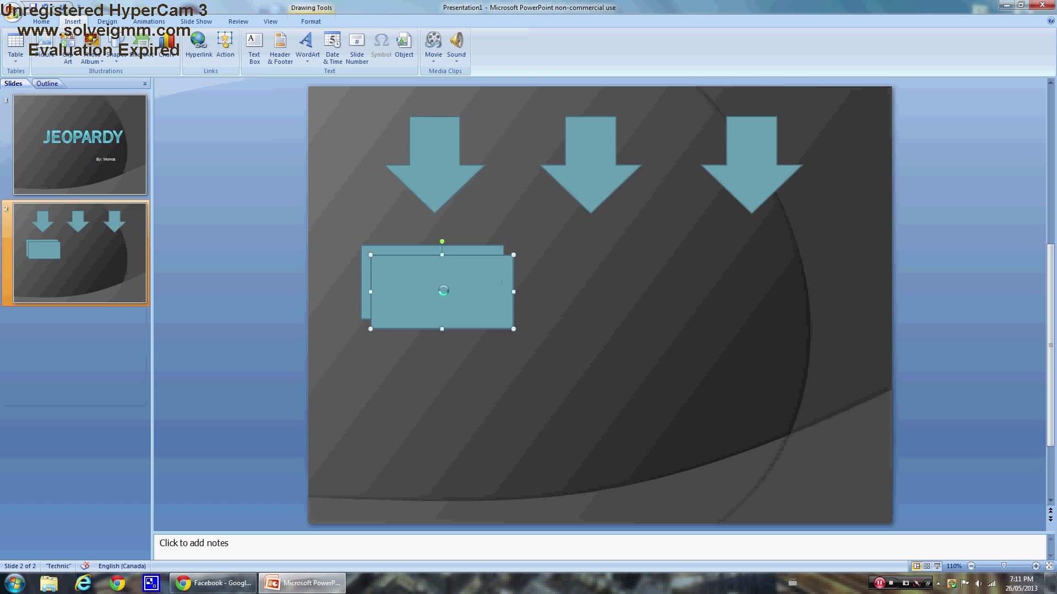
key(ctrl+d)
Stack the three rectangles into an aligned first column under the left arrow
drag(444, 291, 414, 457)
drag(445, 325, 431, 402)
click(440, 302)
drag(440, 302, 436, 302)
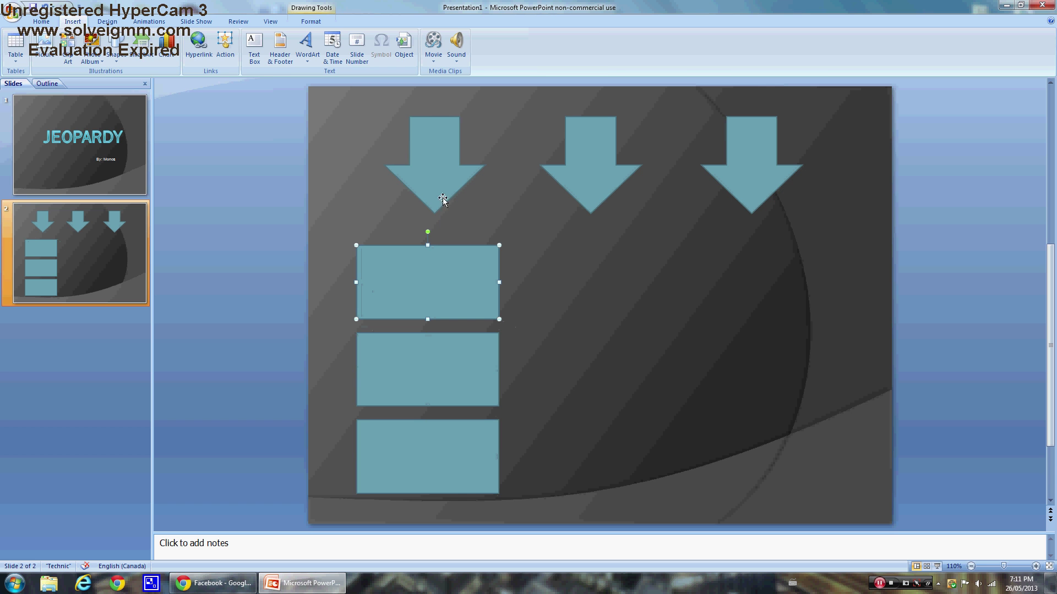
double_click(455, 294)
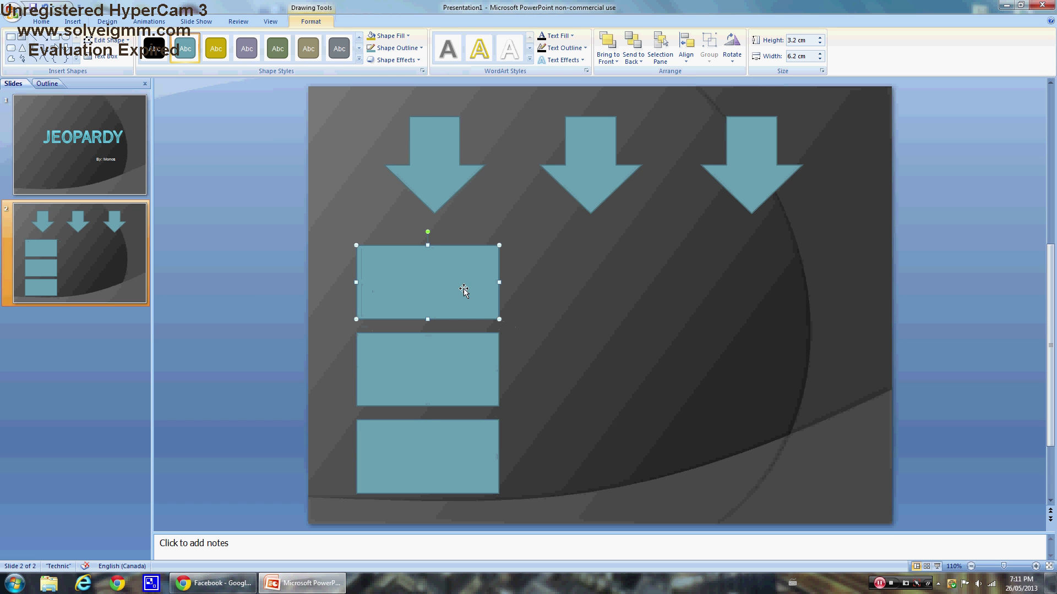
mouse_move(474, 289)
mouse_down()
mouse_move(484, 288)
mouse_move(462, 287)
mouse_up()
drag(444, 349, 453, 349)
drag(443, 438, 448, 442)
drag(448, 370, 444, 371)
drag(464, 439, 457, 450)
key(Escape)
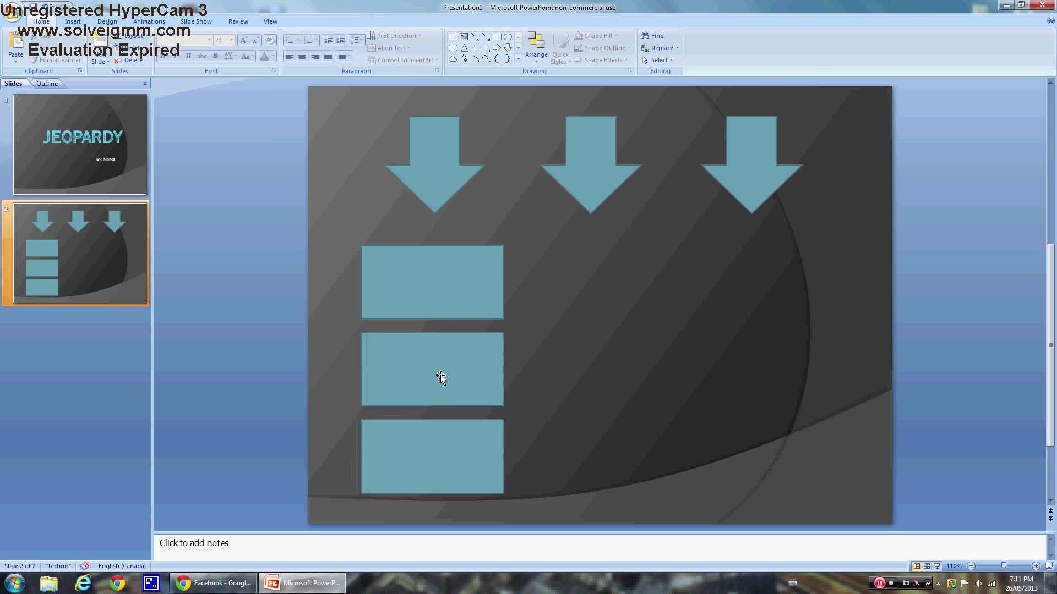
Fill the second column with copies of the top-left rectangle
click(440, 310)
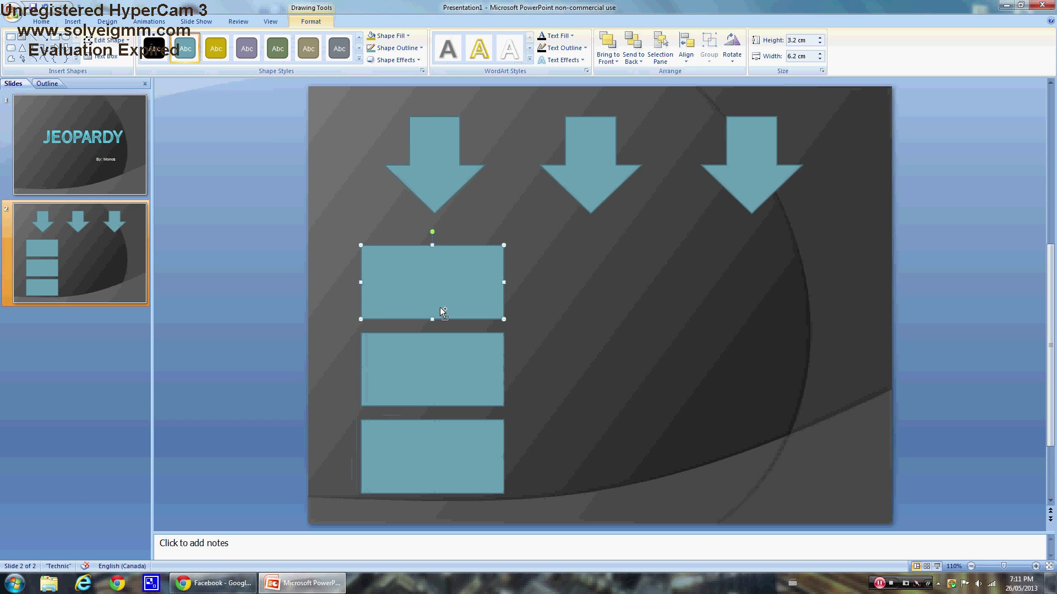
key(ctrl+d)
drag(440, 307, 583, 296)
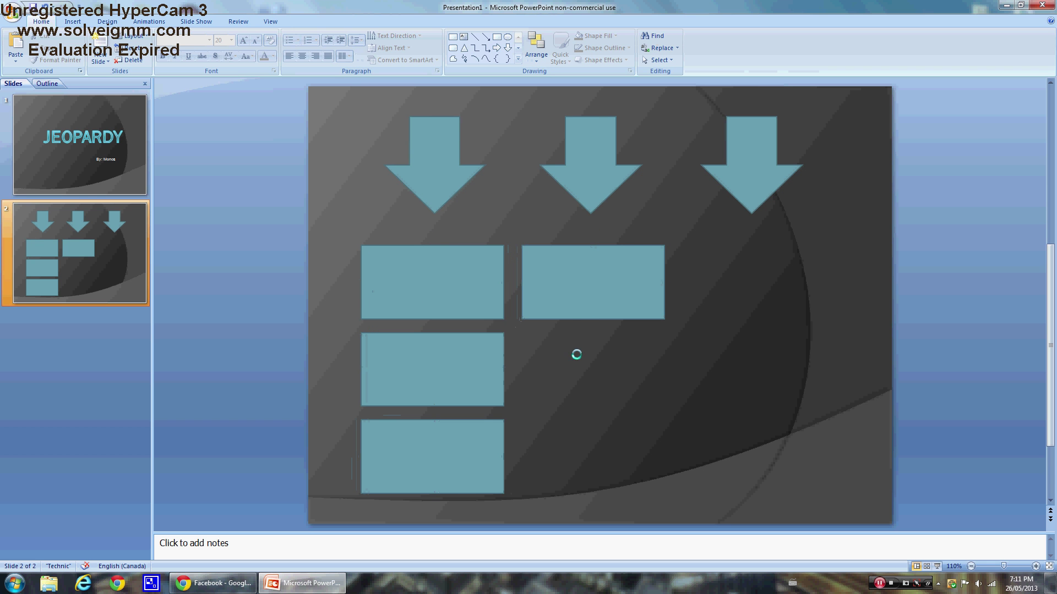
click(464, 305)
key(ctrl+d)
drag(432, 287, 583, 365)
click(443, 297)
drag(443, 297, 615, 452)
Place rectangle copies into the third column, including the bottom-right slot
click(426, 278)
drag(430, 293, 740, 282)
click(742, 355)
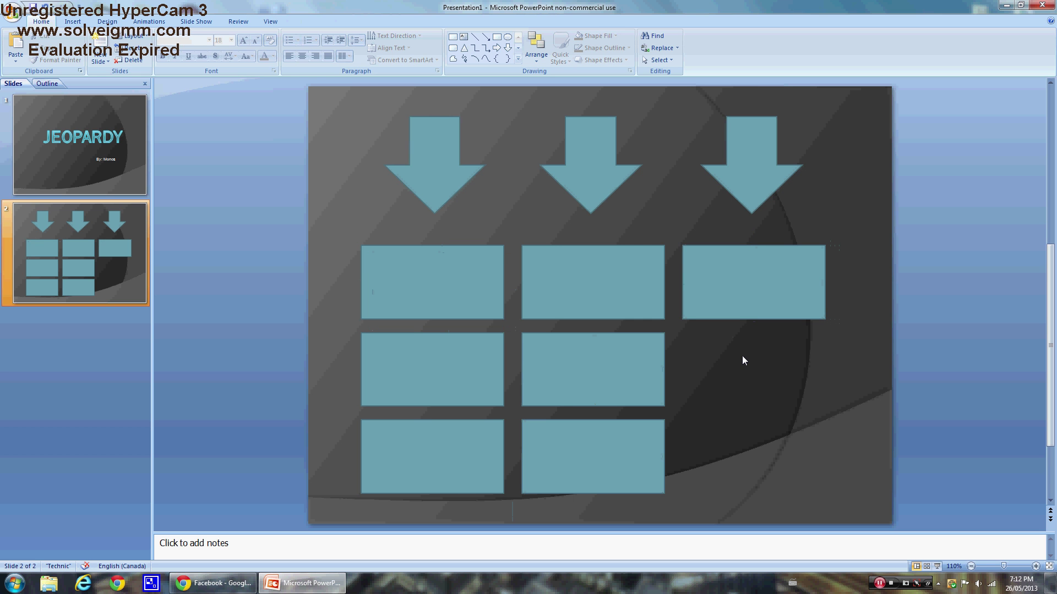
key(ctrl+v)
drag(430, 299, 743, 375)
key(ctrl+v)
mouse_move(480, 312)
mouse_down()
mouse_move(732, 481)
mouse_move(774, 465)
mouse_up()
Number the three arrows 1, 2 and 3 using text boxes
click(847, 441)
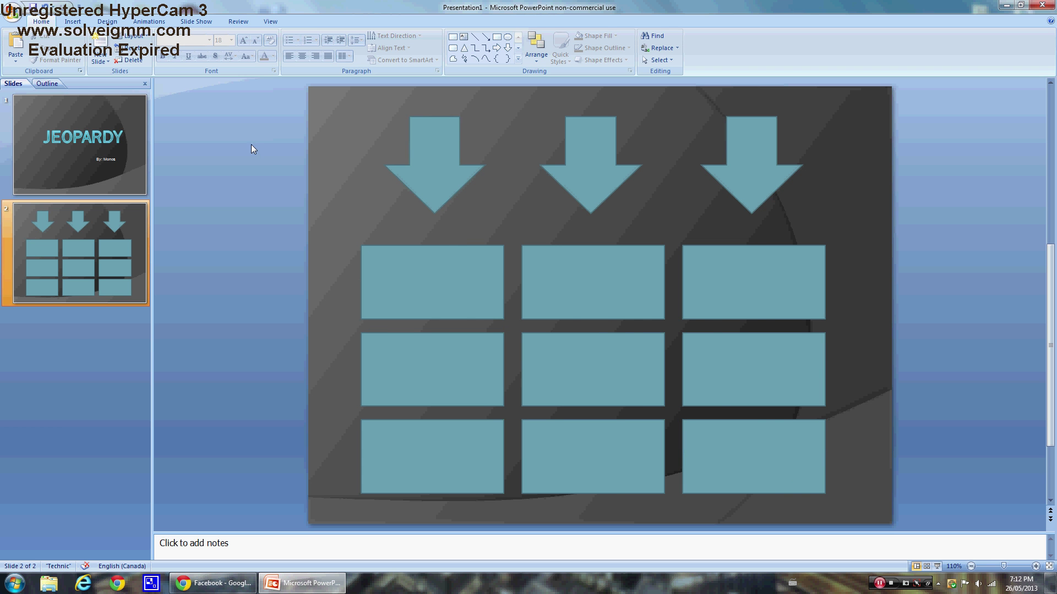
scroll(642, 55, down, 2)
scroll(385, 61, up, 1)
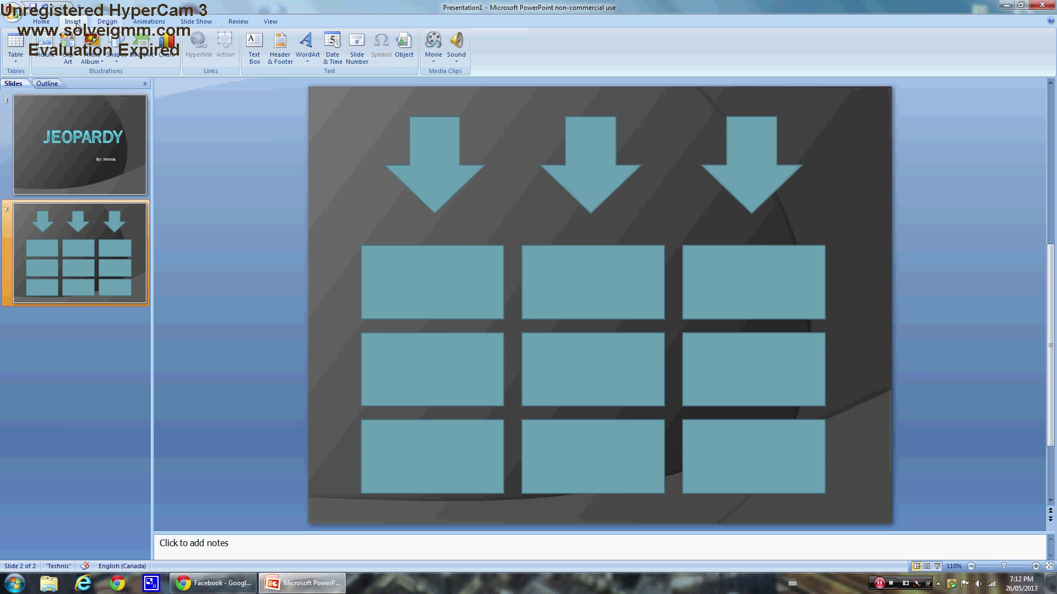
click(254, 48)
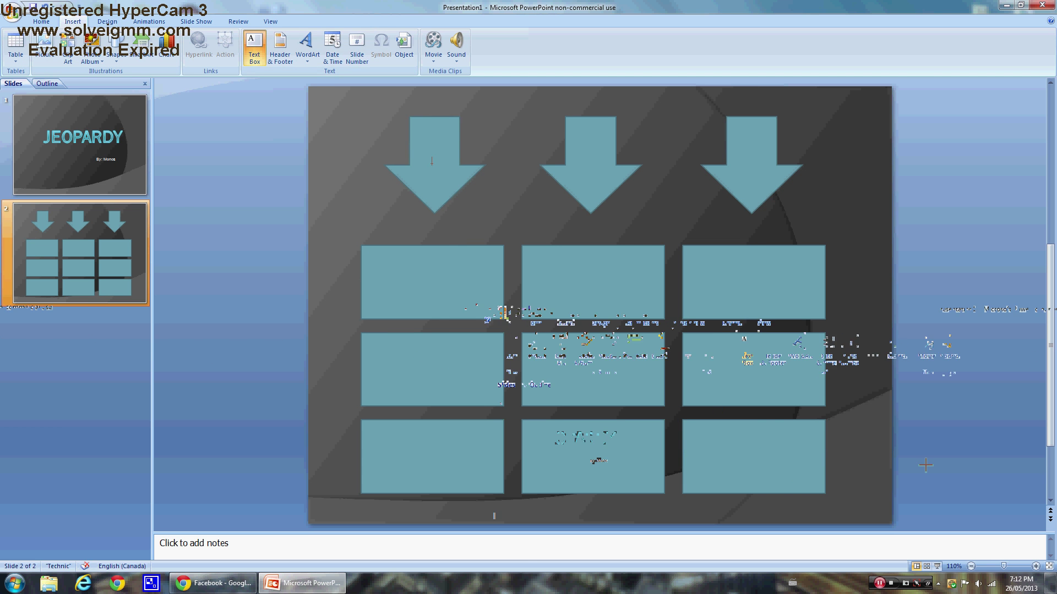
click(431, 161)
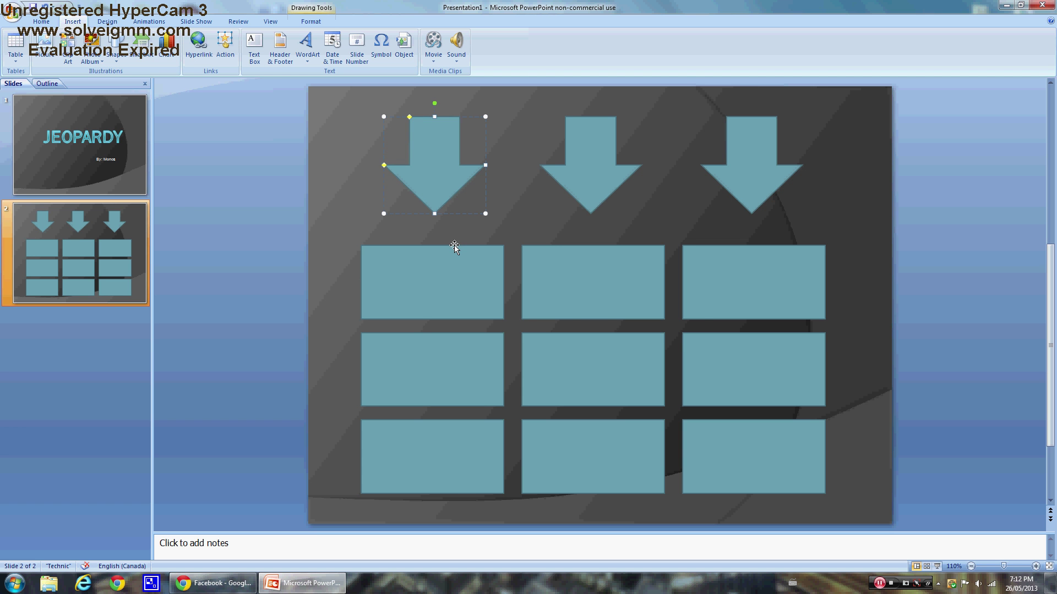
text(1)
click(255, 48)
click(585, 161)
text(2)
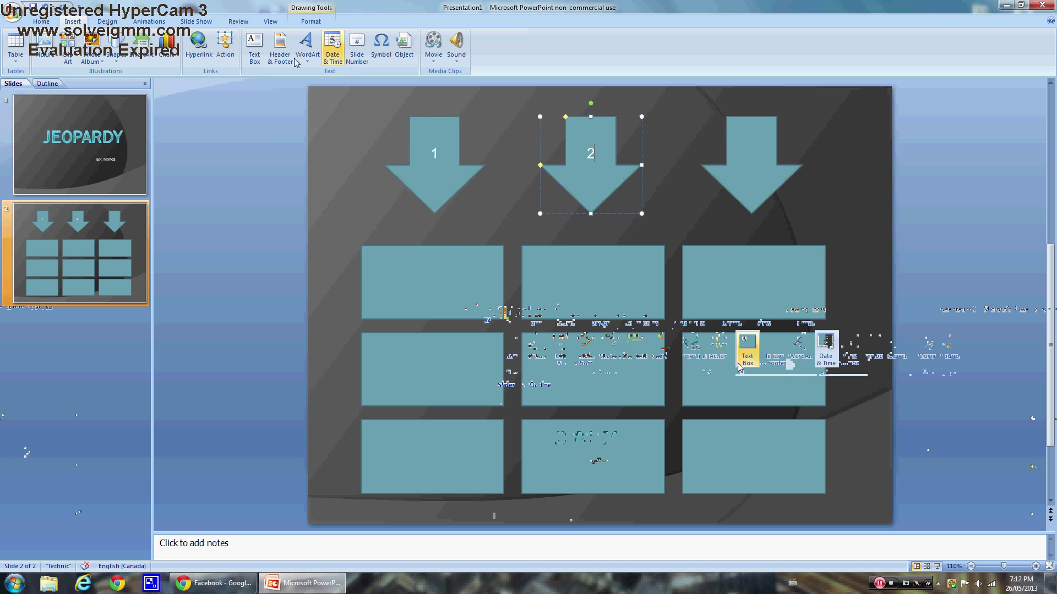
click(254, 49)
click(746, 161)
text(3)
click(842, 324)
Label the left column's boxes 100, 200 and 300
click(431, 283)
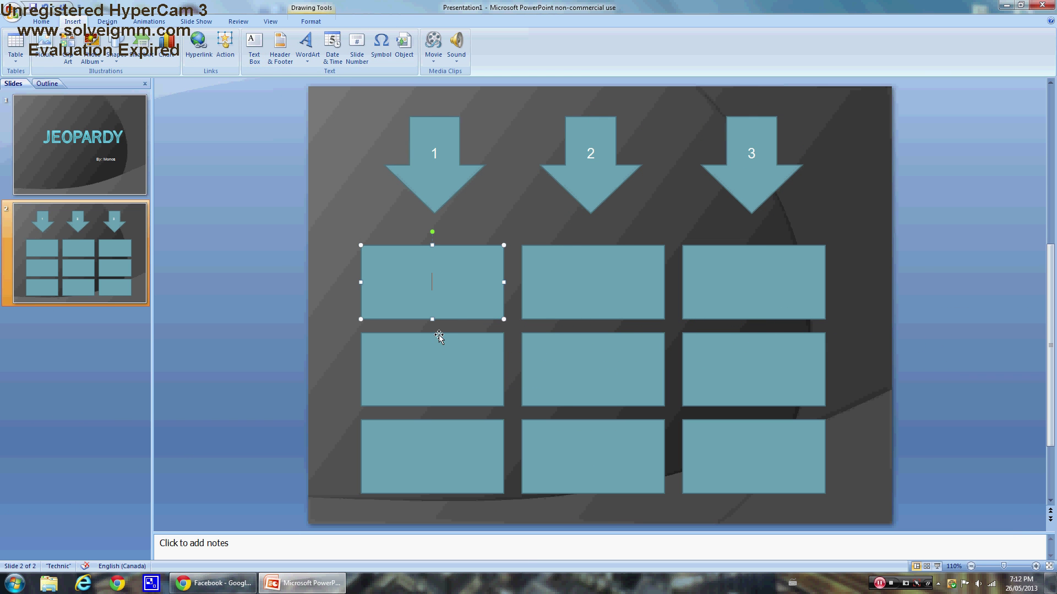
text(100)
click(253, 47)
click(437, 368)
text(200)
click(255, 47)
click(402, 460)
text(300)
Label the middle column's boxes 100, 2 and 300
click(258, 43)
click(612, 275)
text(100)
click(254, 44)
click(582, 357)
text(2)
click(254, 44)
click(580, 457)
text(300)
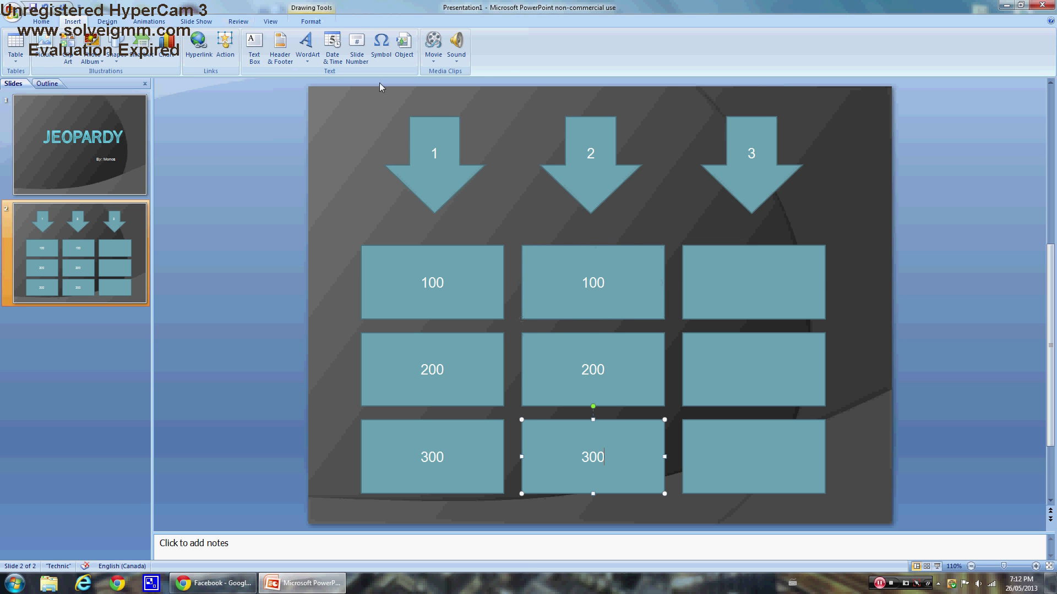
Label the right column's boxes 100, 200 and 300
click(254, 44)
click(746, 300)
text(100)
click(255, 44)
click(759, 374)
text(200)
click(255, 44)
click(781, 449)
text(300)
click(868, 304)
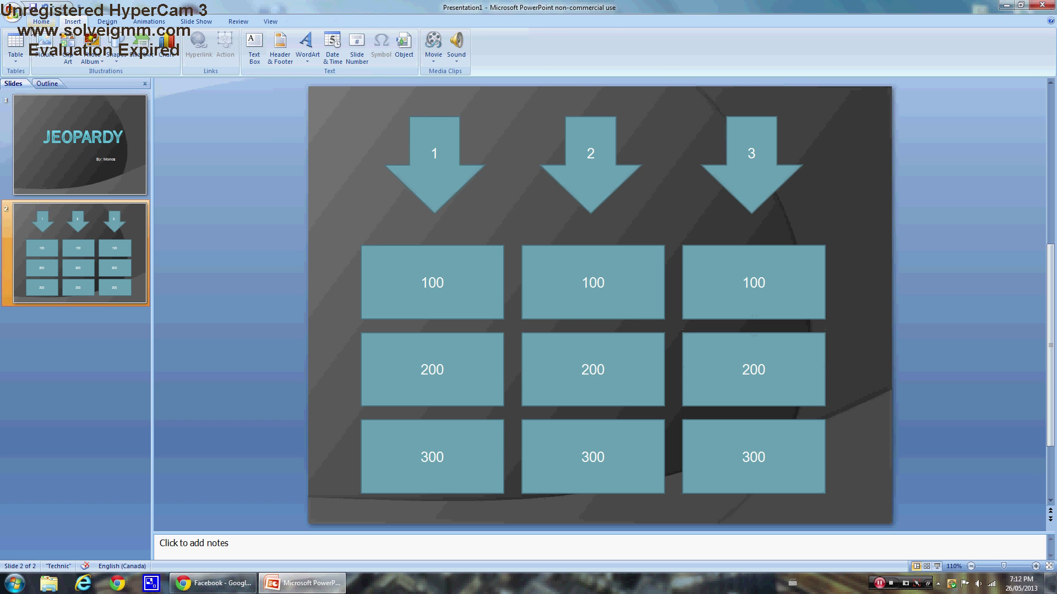
click(41, 22)
Add a new slide titled '1 - 100' with 'Question' in the body
click(99, 50)
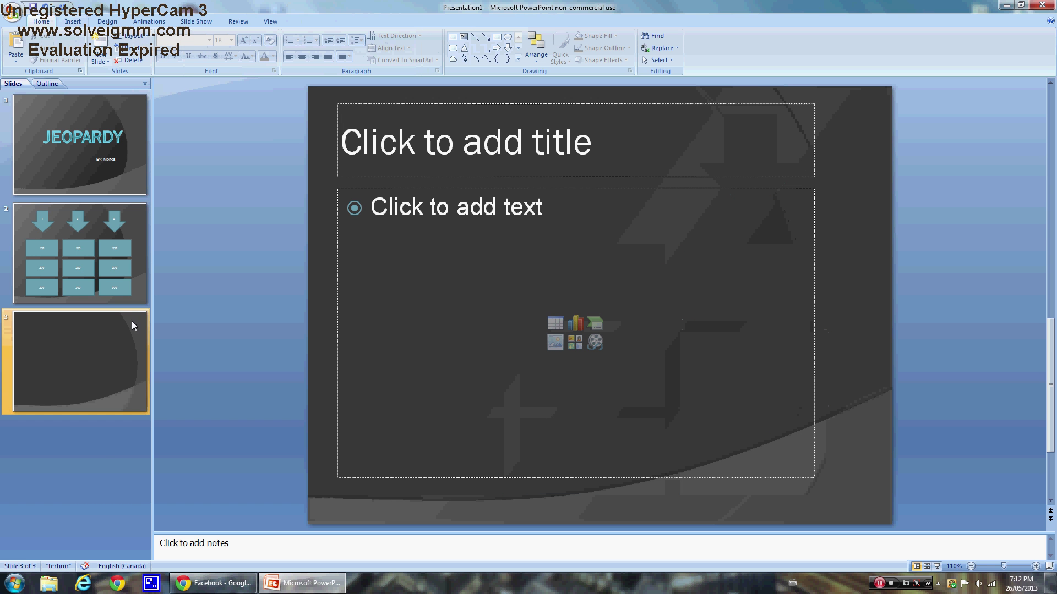
click(462, 149)
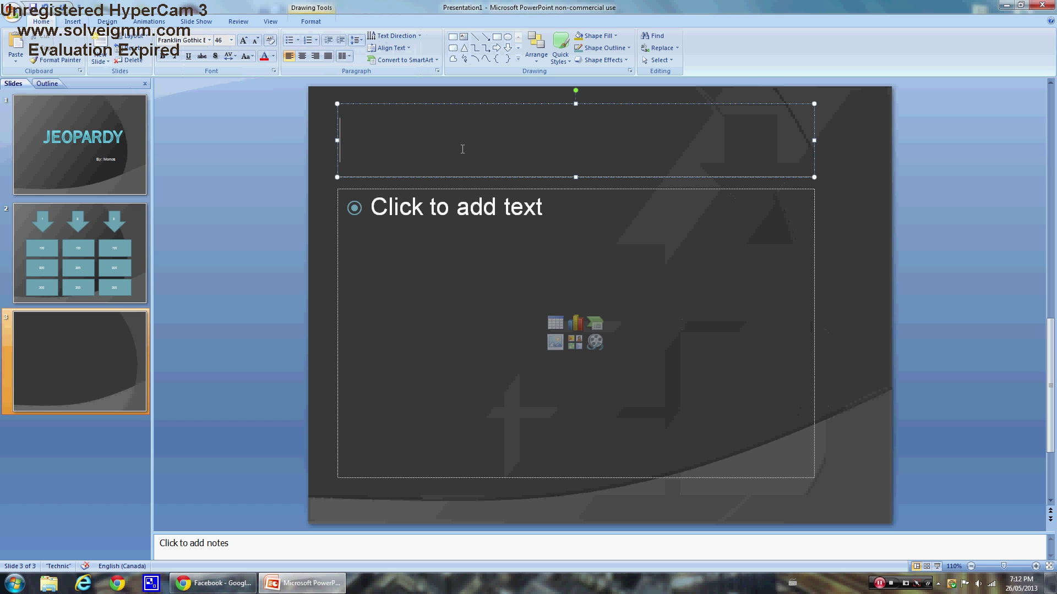
text(1)
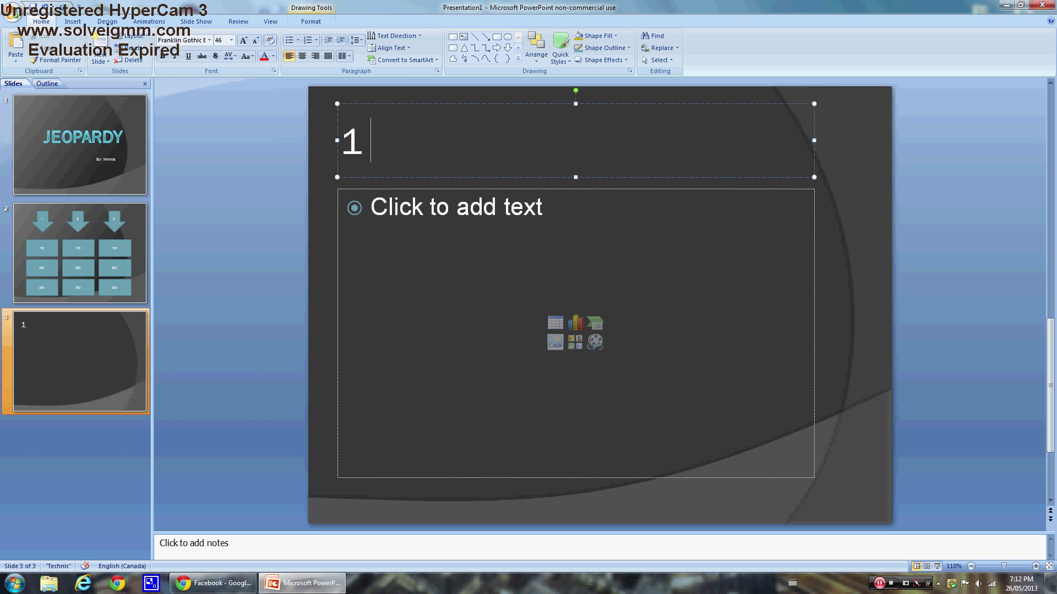
text( - 100)
click(541, 218)
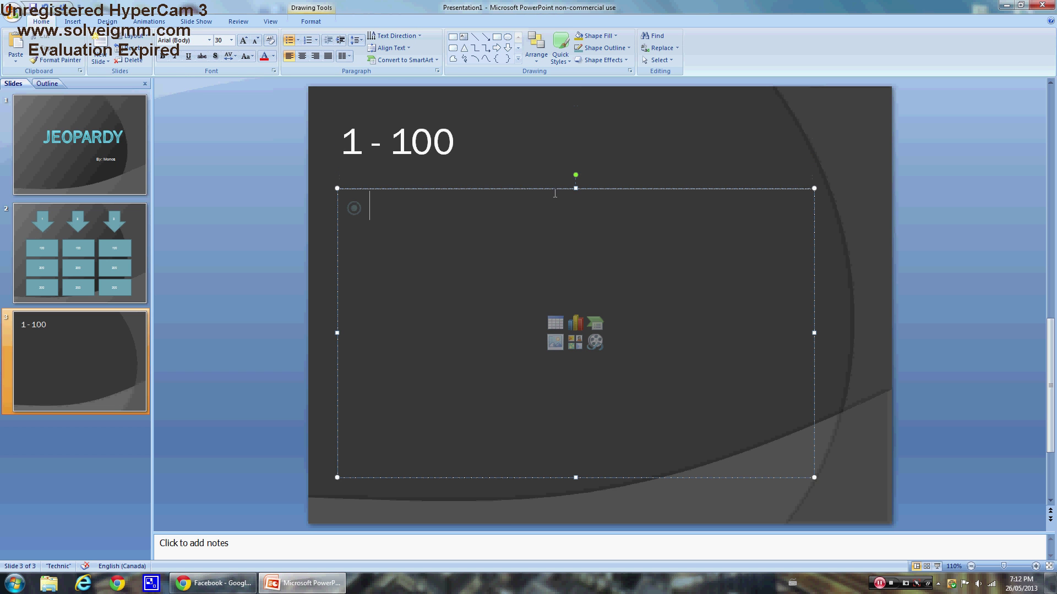
text(Question:)
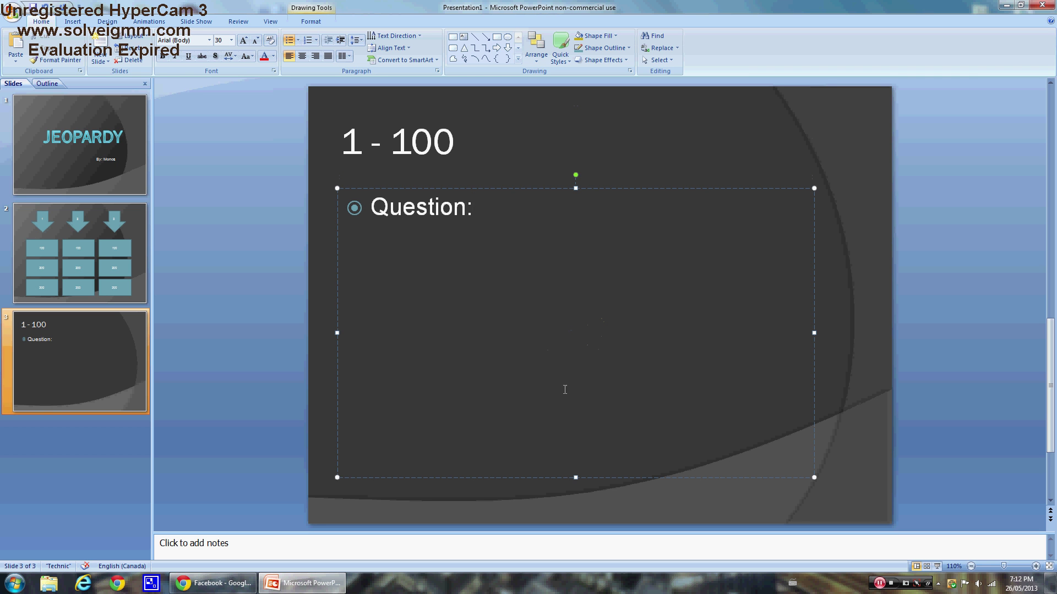
Shrink the Question box and copy it lower as a separate 'Answer' box
mouse_move(574, 478)
mouse_down()
mouse_move(578, 339)
mouse_move(599, 355)
mouse_up()
drag(491, 358, 486, 507)
click(476, 375)
key(BackSpace)
key(BackSpace)
key(BackSpace)
key(BackSpace)
key(BackSpace)
key(BackSpace)
key(BackSpace)
key(BackSpace)
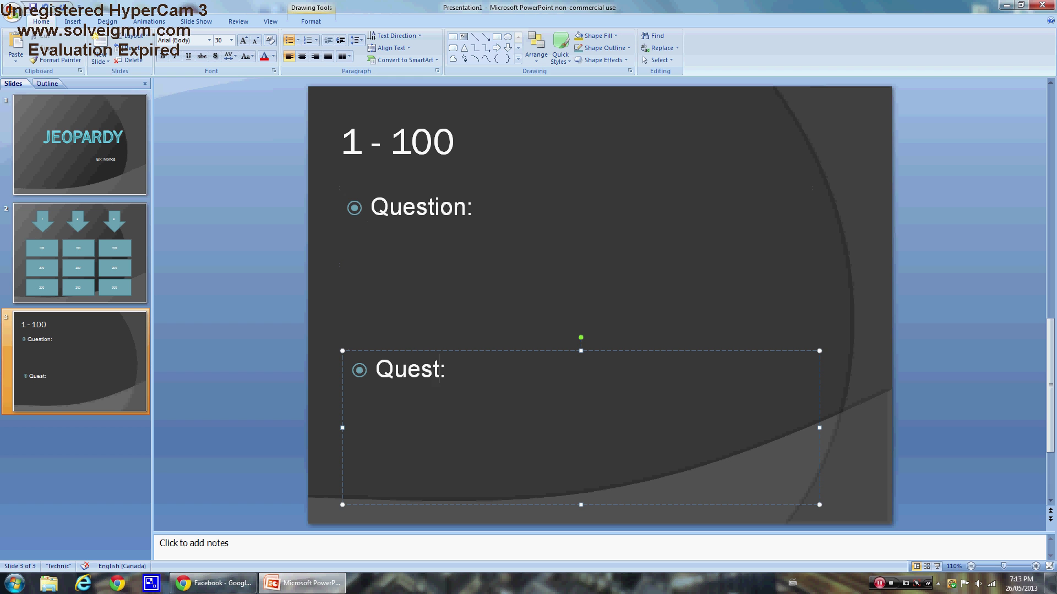
text(Answer:)
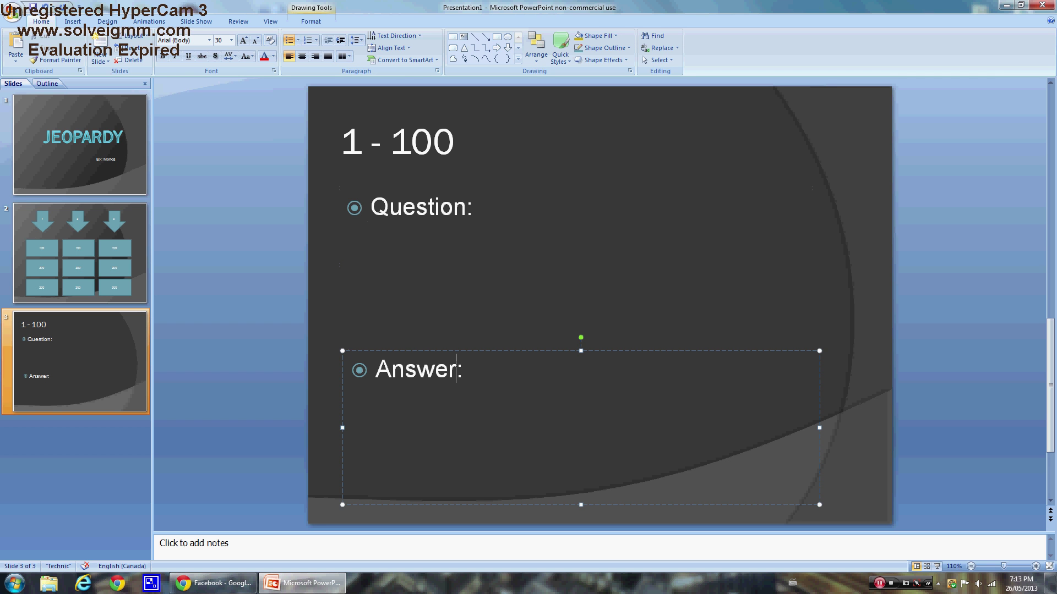
click(642, 266)
click(846, 168)
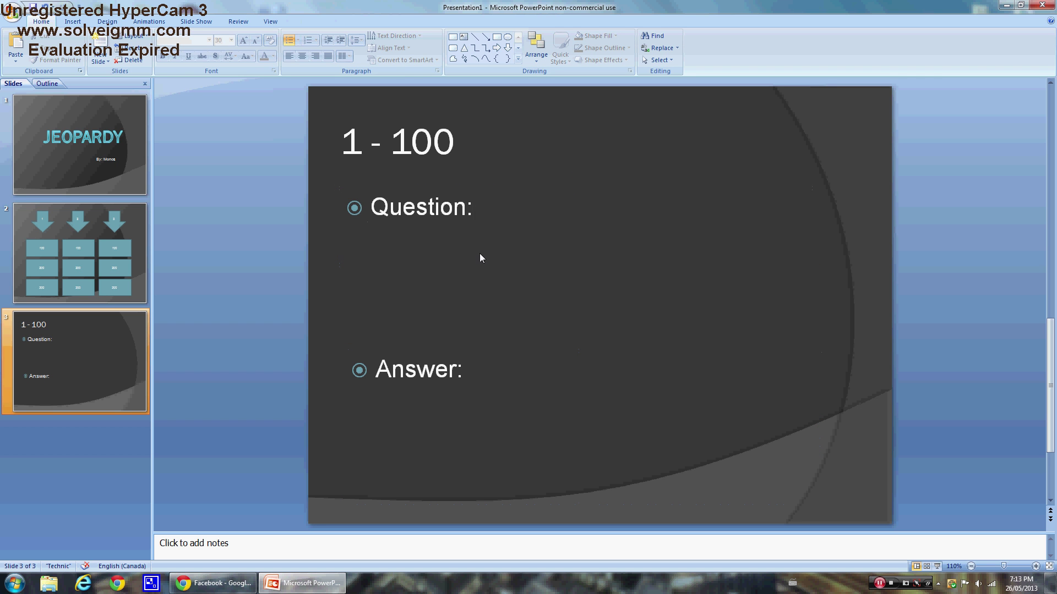
click(453, 382)
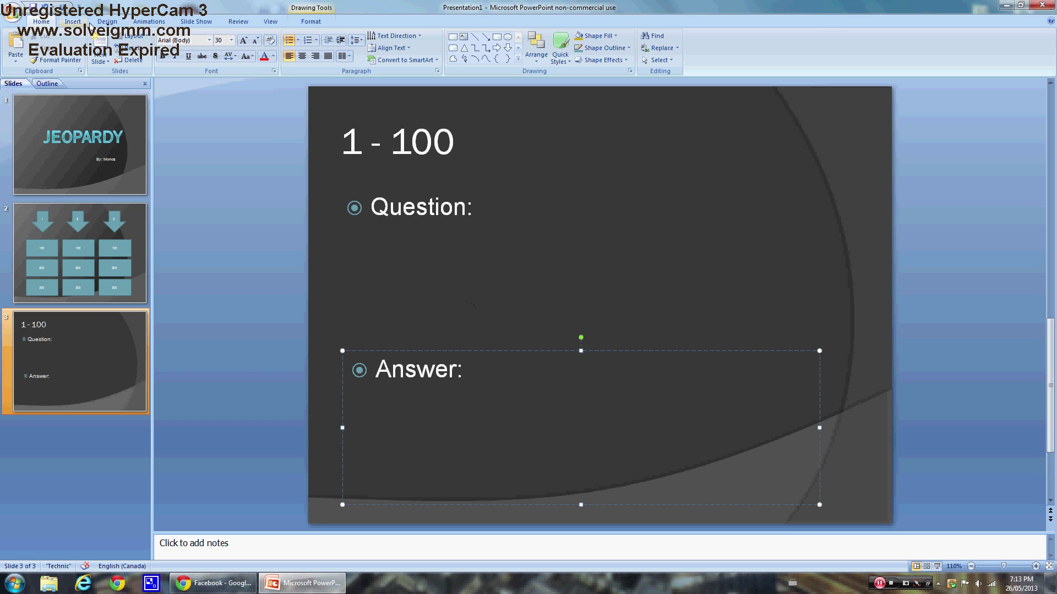
click(154, 23)
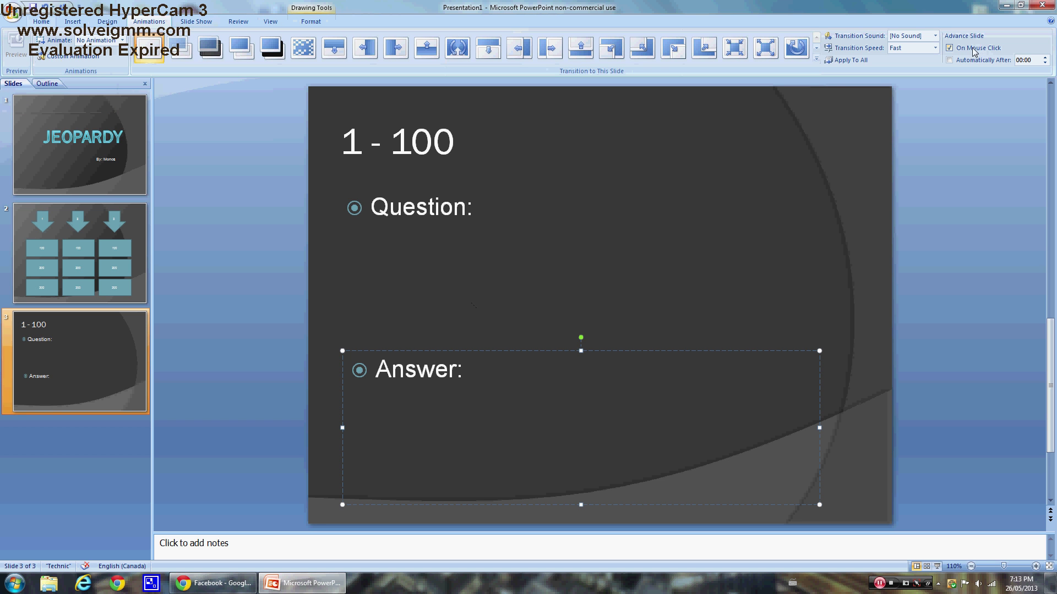
Give the Answer box the Fade By 1st Level animation, then return to slide 2
click(122, 40)
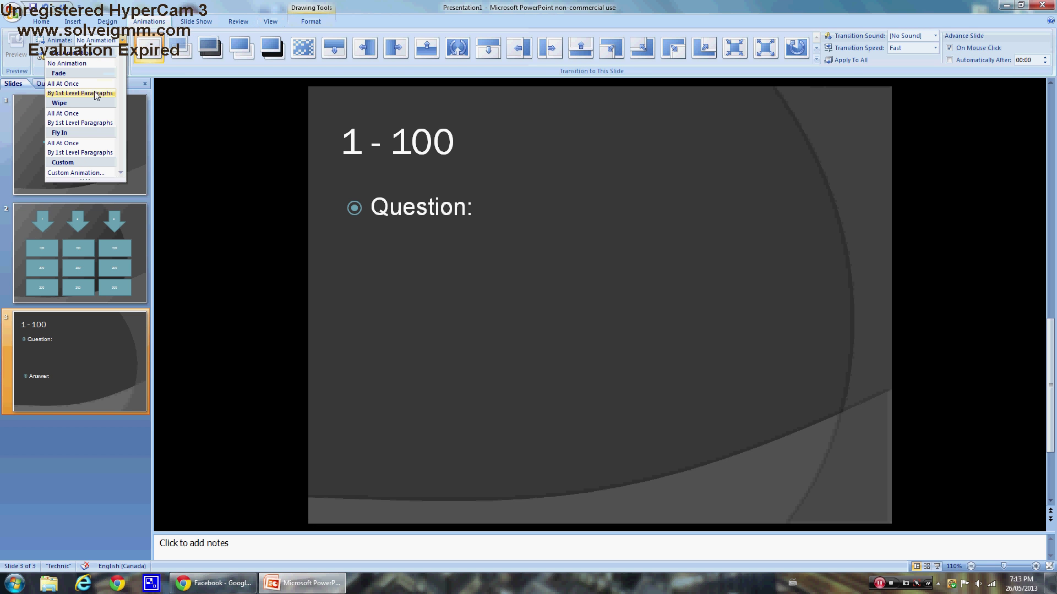
click(96, 93)
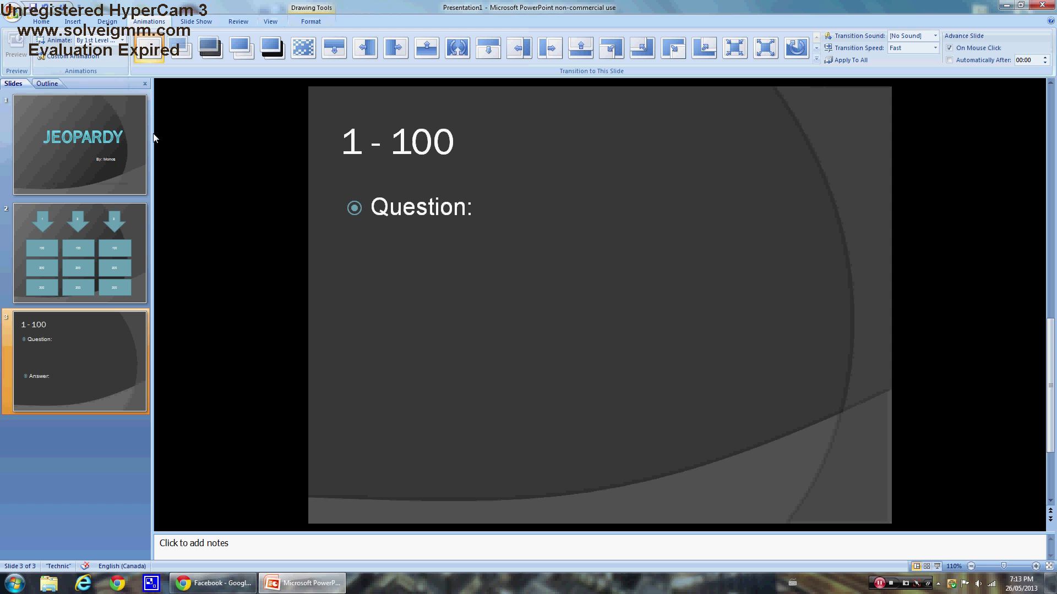
click(324, 368)
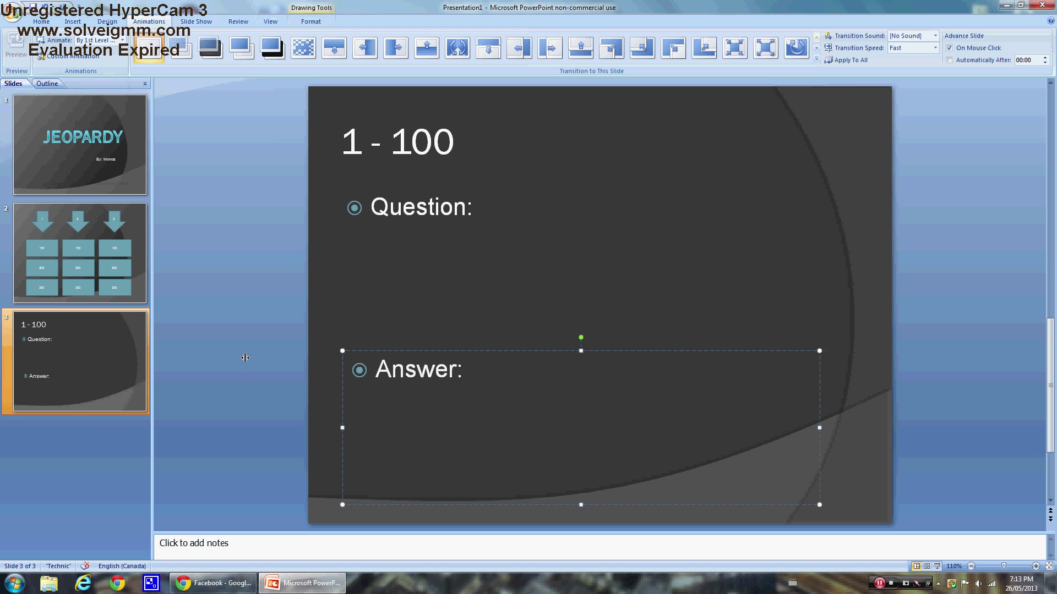
click(76, 252)
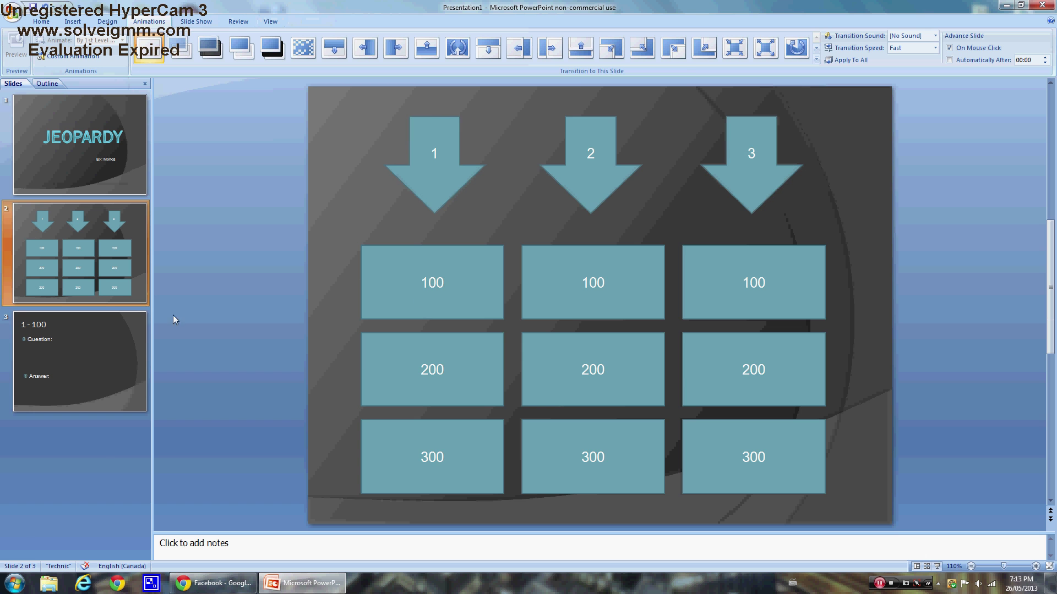
Hyperlink the board's first-column 100 box to the '3. 1 - 100' slide, then reopen that slide
key(Down)
click(77, 249)
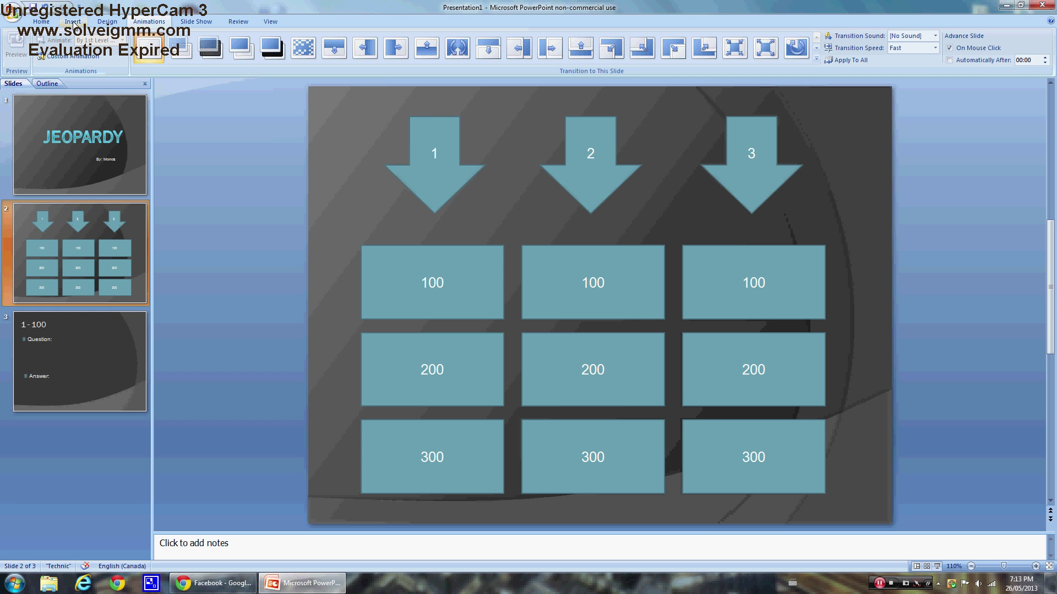
click(73, 22)
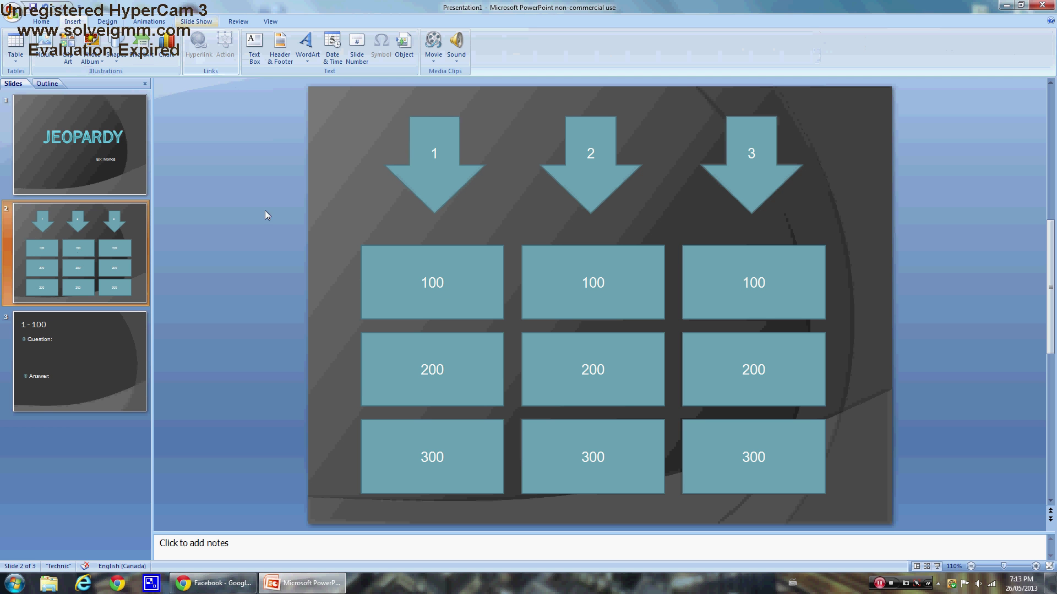
click(429, 283)
double_click(439, 283)
click(199, 44)
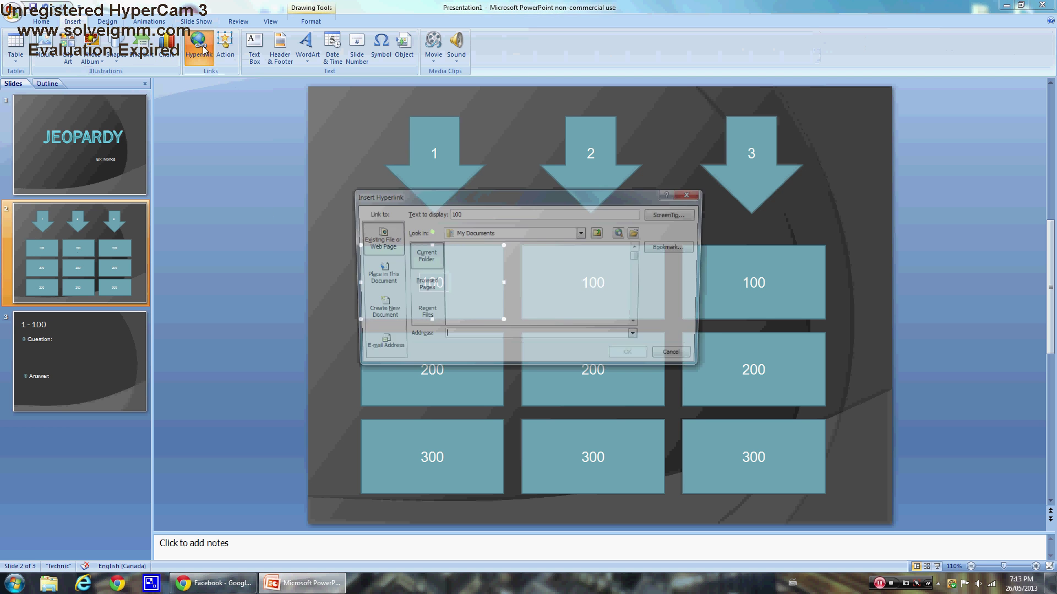
click(378, 286)
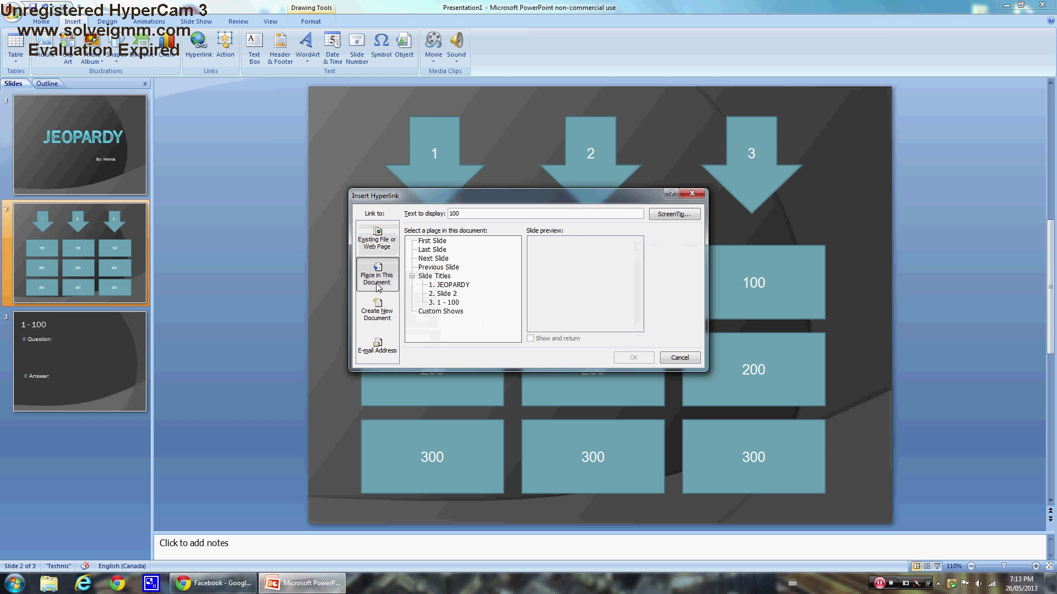
click(453, 303)
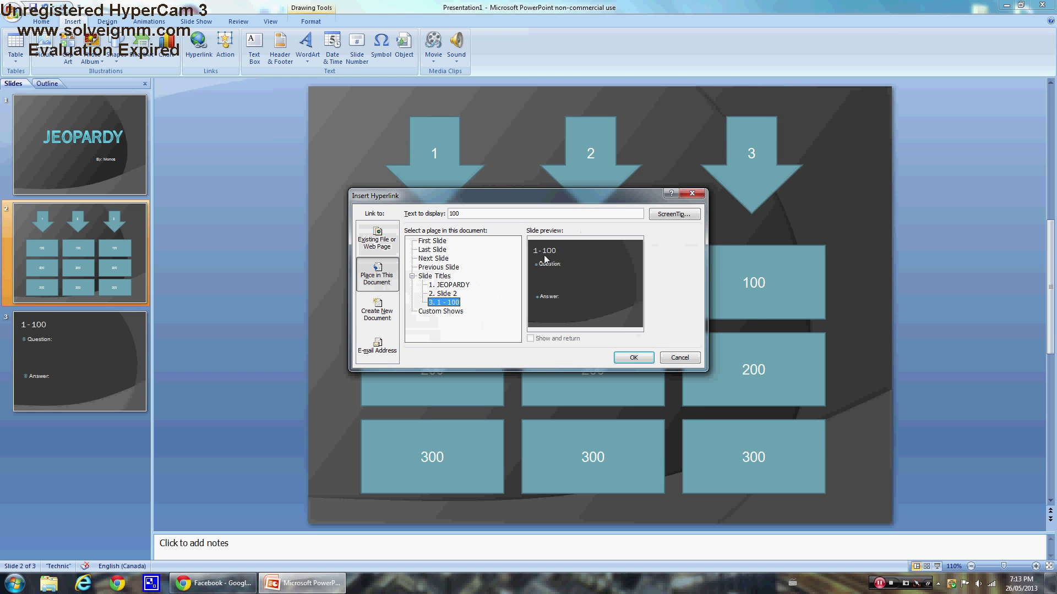
drag(478, 199, 561, 347)
click(713, 505)
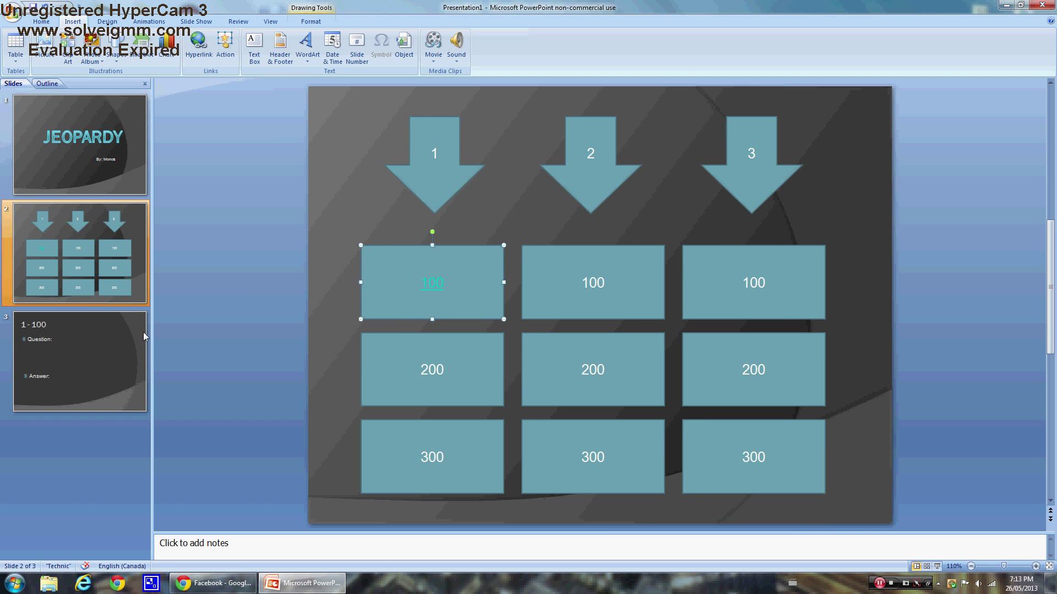
click(98, 355)
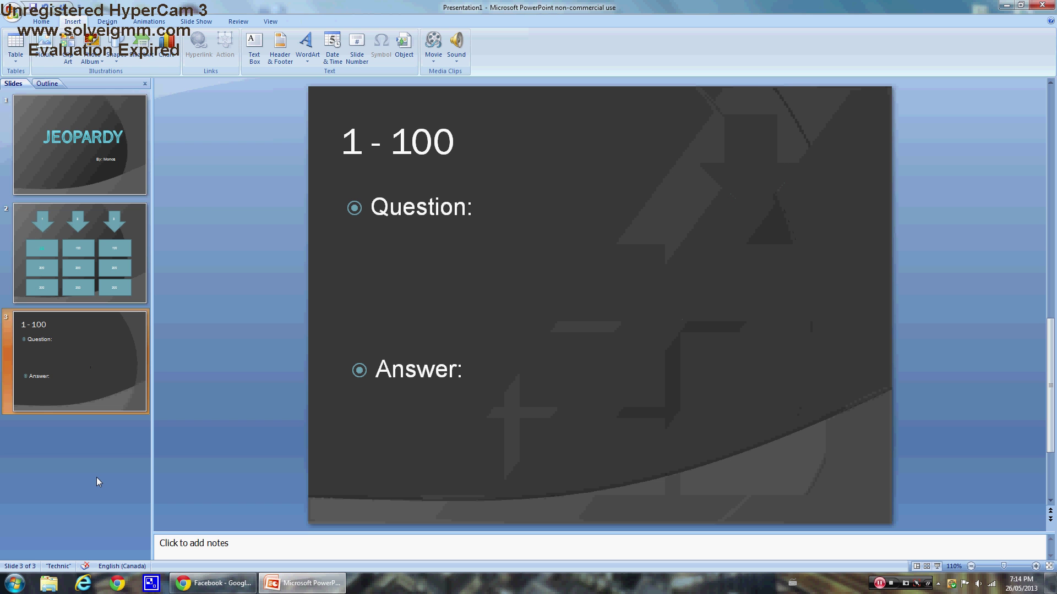
Paste copies of the 1 - 100 question slide until the deck has eleven slides
key(ctrl+v)
key(ctrl+v)
key(ctrl+v)
key(ctrl+v)
key(ctrl+v)
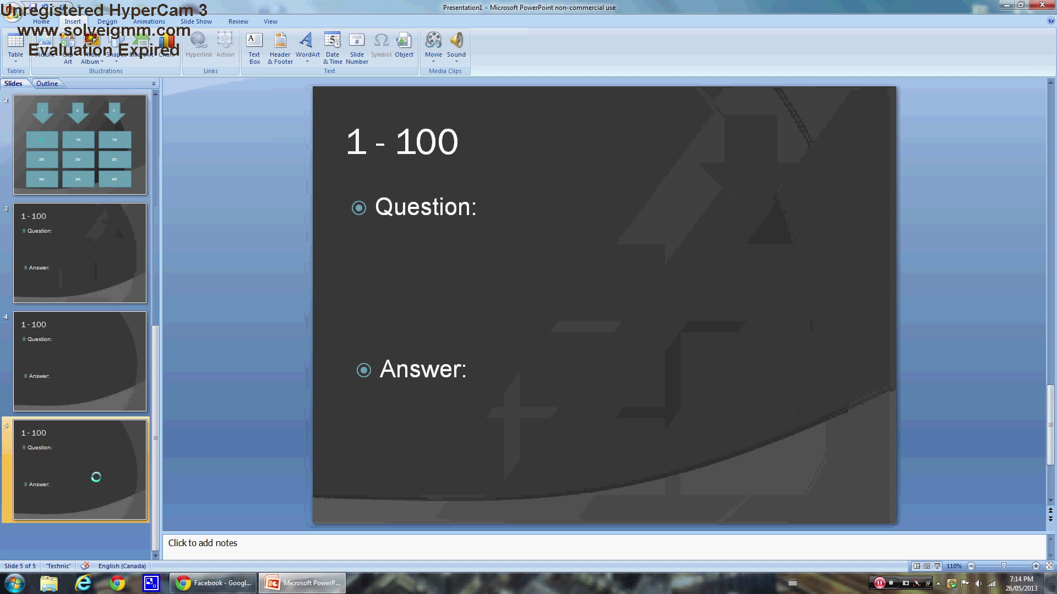
key(ctrl+v)
key(ctrl+v)
key(ctrl+v)
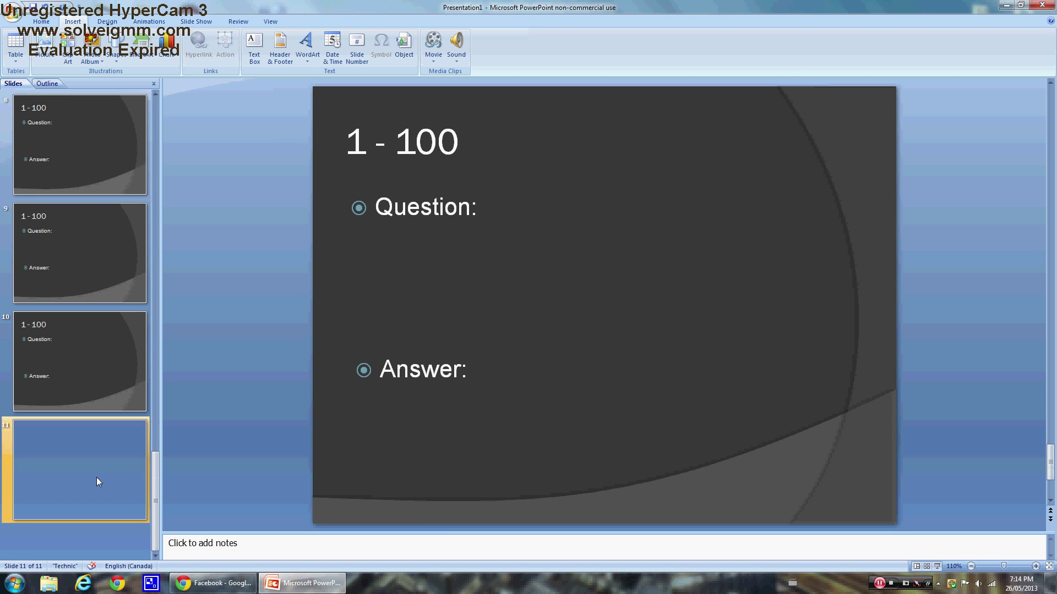
scroll(97, 477, up, 3)
Retitle slides 4 and 5 as 1 - 200 and 1 - 300
click(85, 461)
click(415, 144)
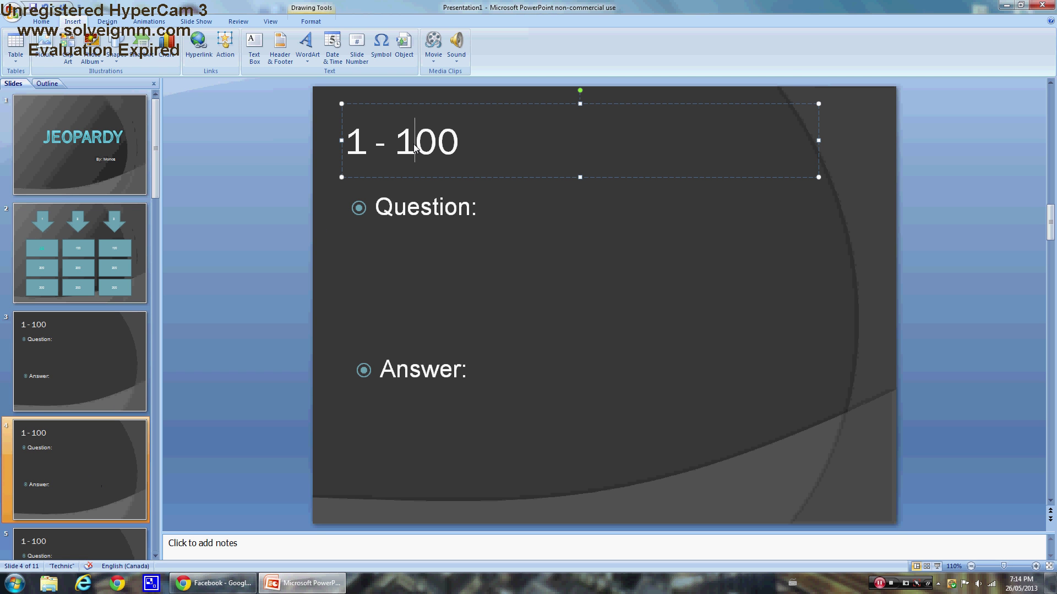
key(BackSpace)
text(2)
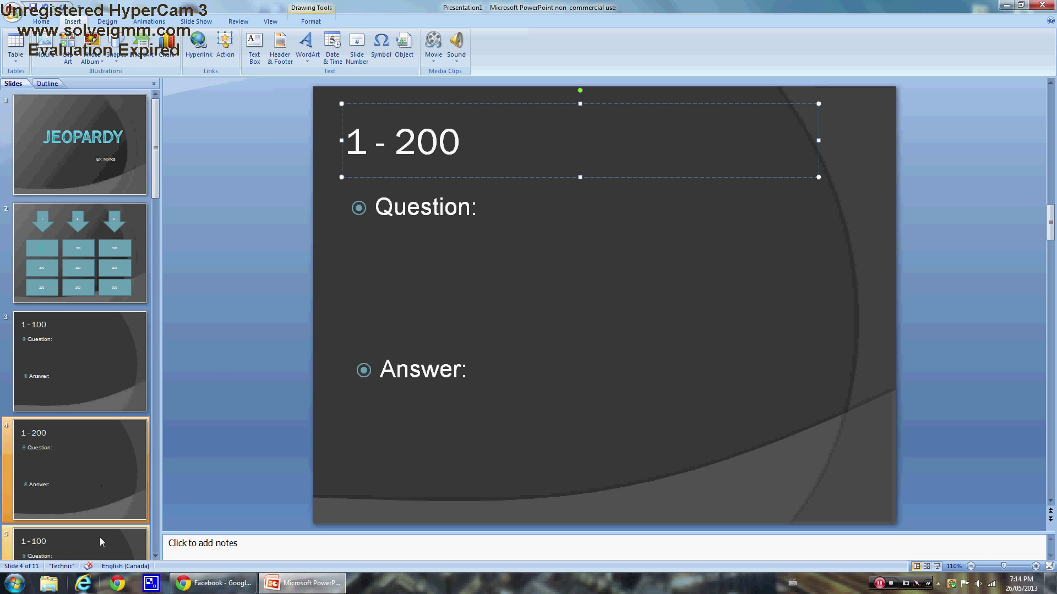
click(80, 545)
click(415, 144)
key(BackSpace)
text(3)
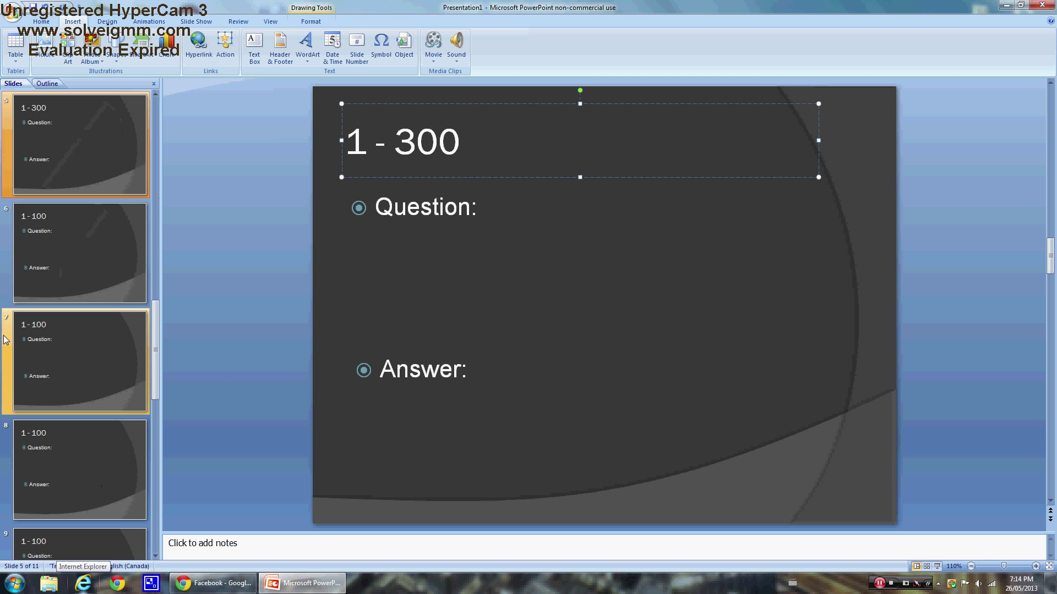
Retitle slides 6, 7 and 8 as 2 - 100, 2 - 200 and 2 - 300
click(80, 253)
click(369, 143)
key(BackSpace)
text(2)
click(94, 381)
click(363, 146)
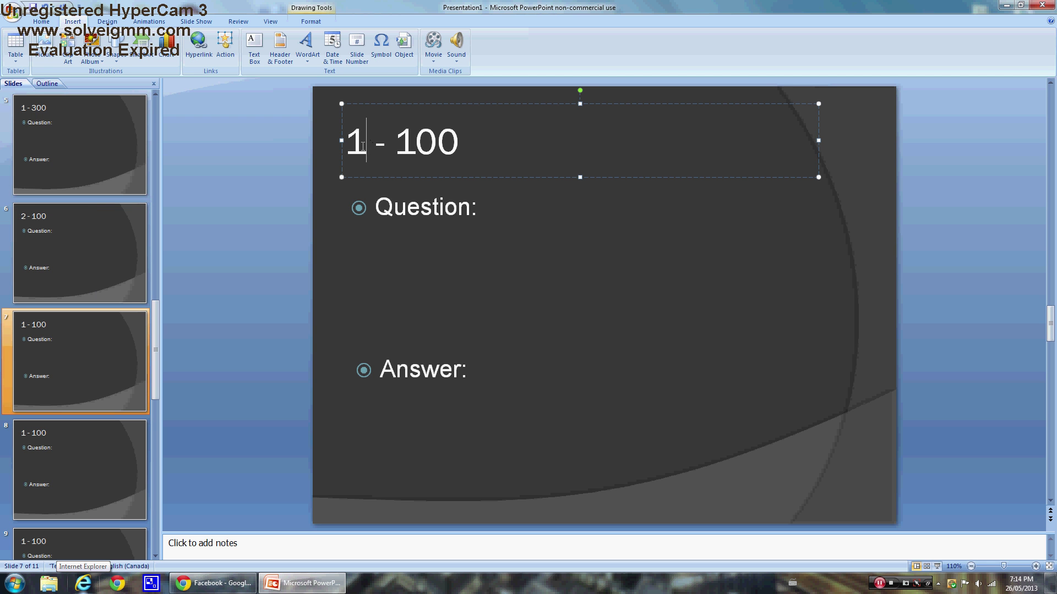
key(BackSpace)
text(2)
key(BackSpace)
text(2)
click(82, 473)
click(349, 142)
key(BackSpace)
text(2)
key(BackSpace)
text(3)
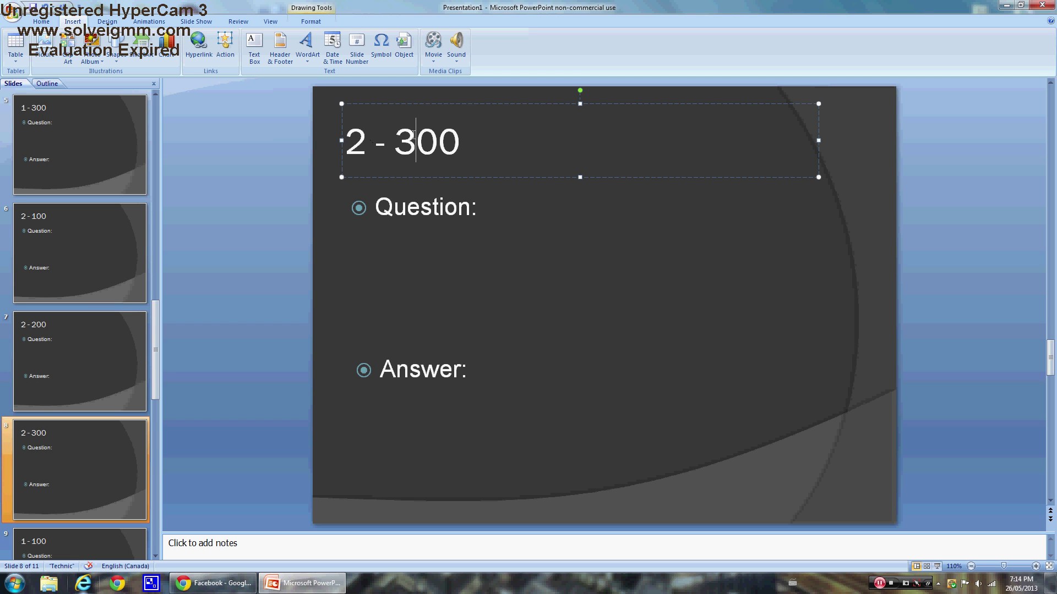
Retitle slides 9, 10 and 11 as 3 - 100, 3 - 200 and 3 - 300
scroll(155, 427, down, 2)
click(114, 368)
click(366, 146)
key(BackSpace)
text(3)
click(113, 460)
click(366, 145)
key(BackSpace)
text(3)
click(394, 146)
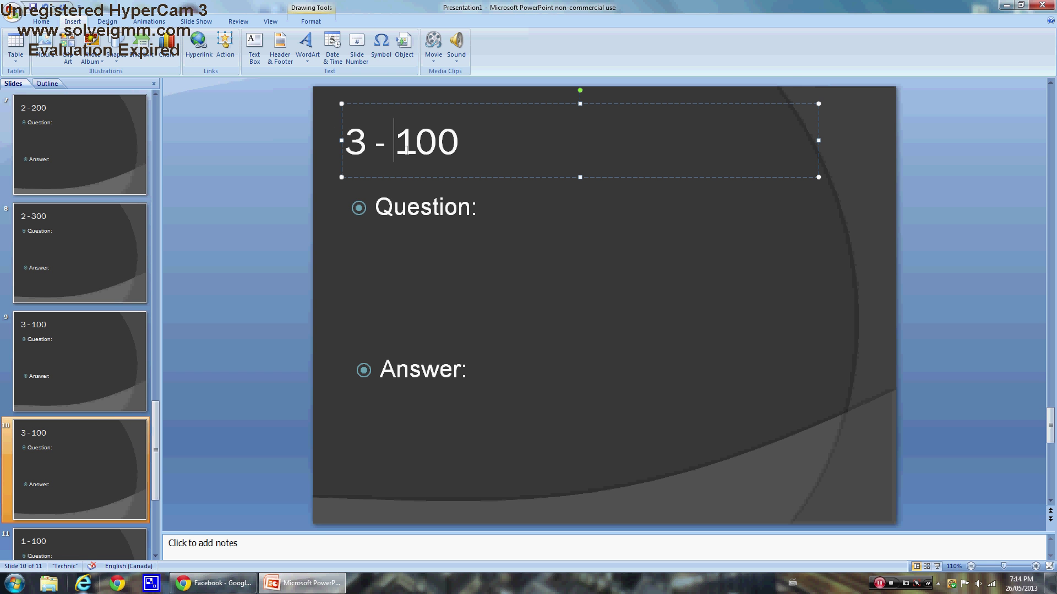
key(Delete)
text(2)
click(60, 513)
key(Down)
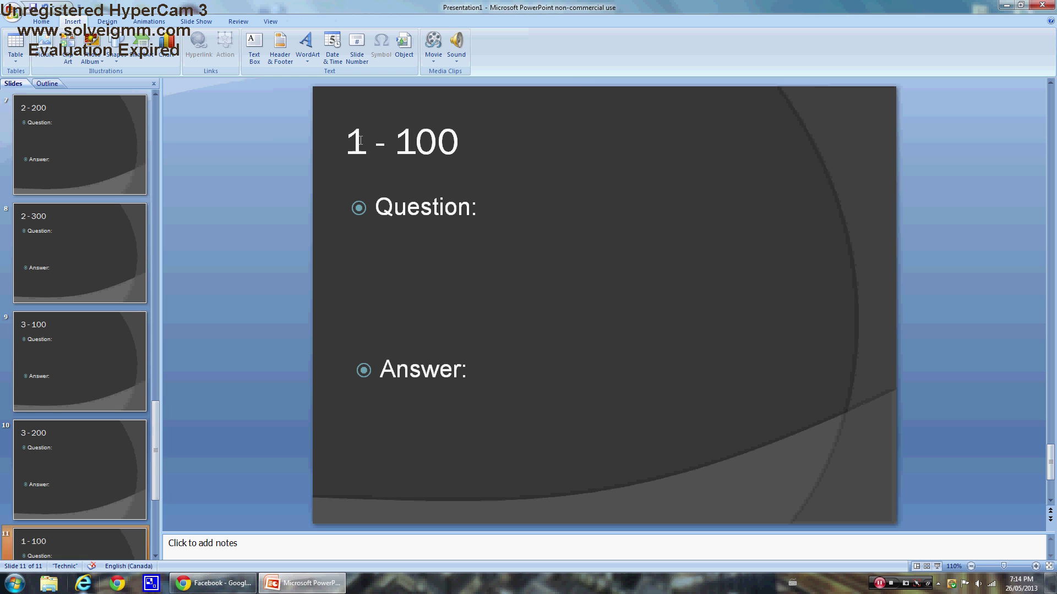
click(366, 146)
key(BackSpace)
text(3)
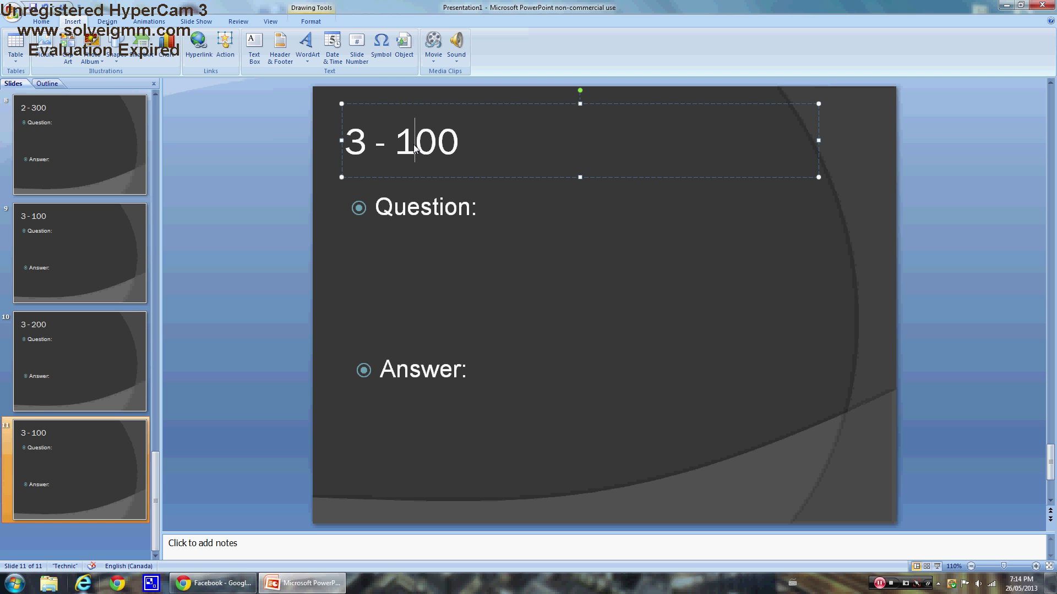
key(BackSpace)
text(3)
key(Escape)
key(Escape)
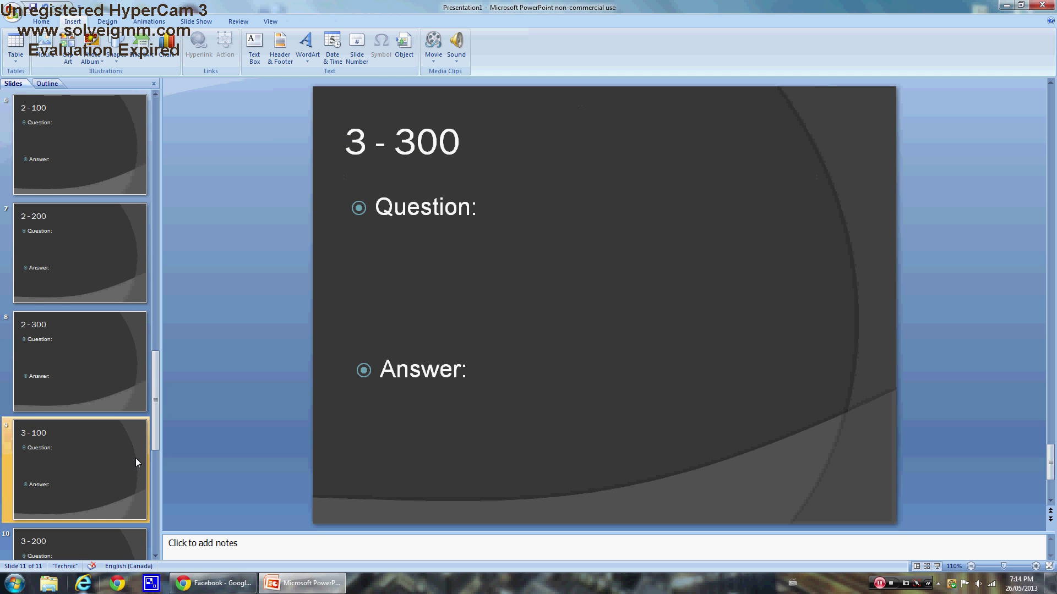
scroll(132, 456, up, 10)
click(110, 298)
Hyperlink the first-column 200 and 300 boxes to the 1 - 200 and 1 - 300 slides
click(449, 370)
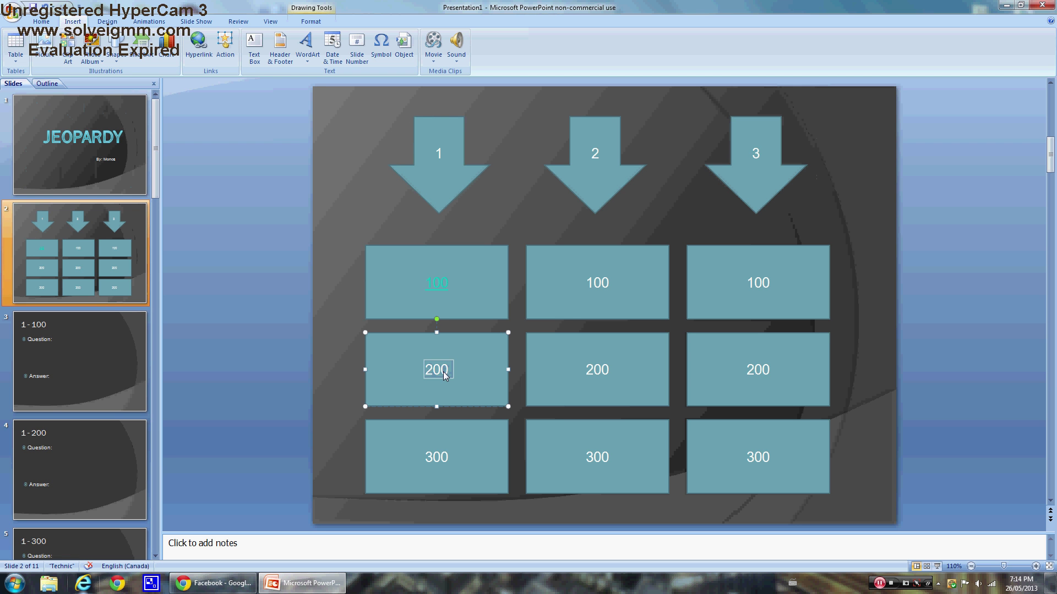
click(199, 44)
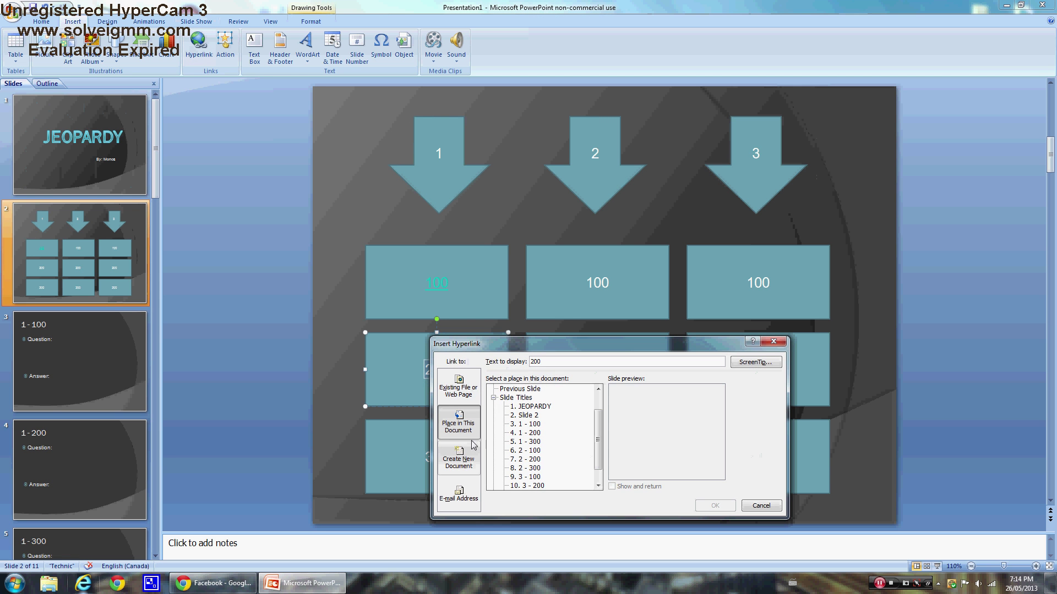
double_click(527, 433)
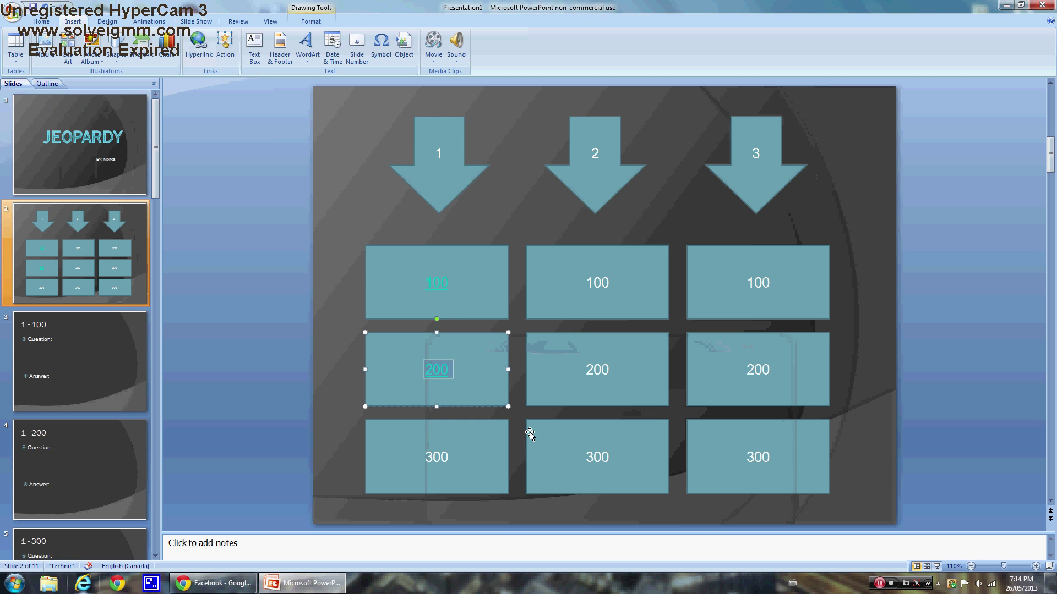
click(445, 460)
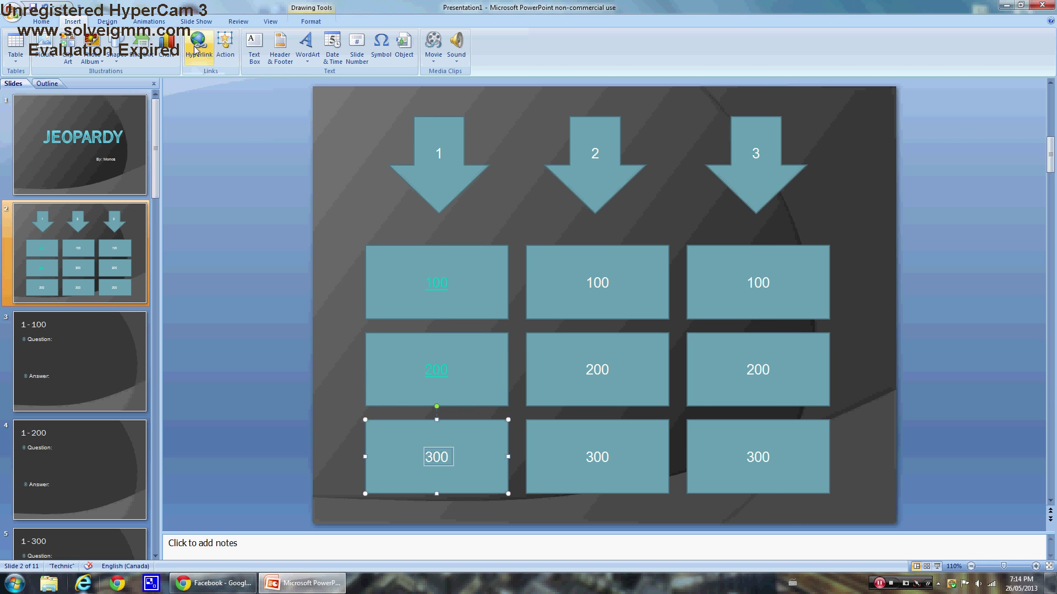
click(199, 44)
click(527, 442)
double_click(532, 442)
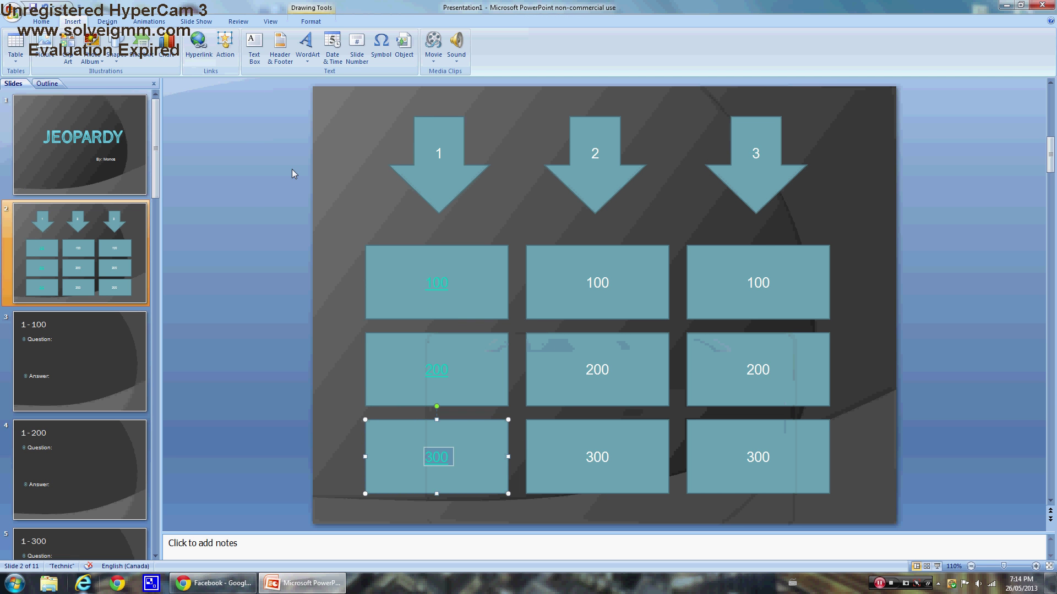
Hyperlink the middle-column 100, 200 and 300 boxes to slides 2 - 100, 2 - 200 and 2 - 300
click(606, 276)
click(199, 44)
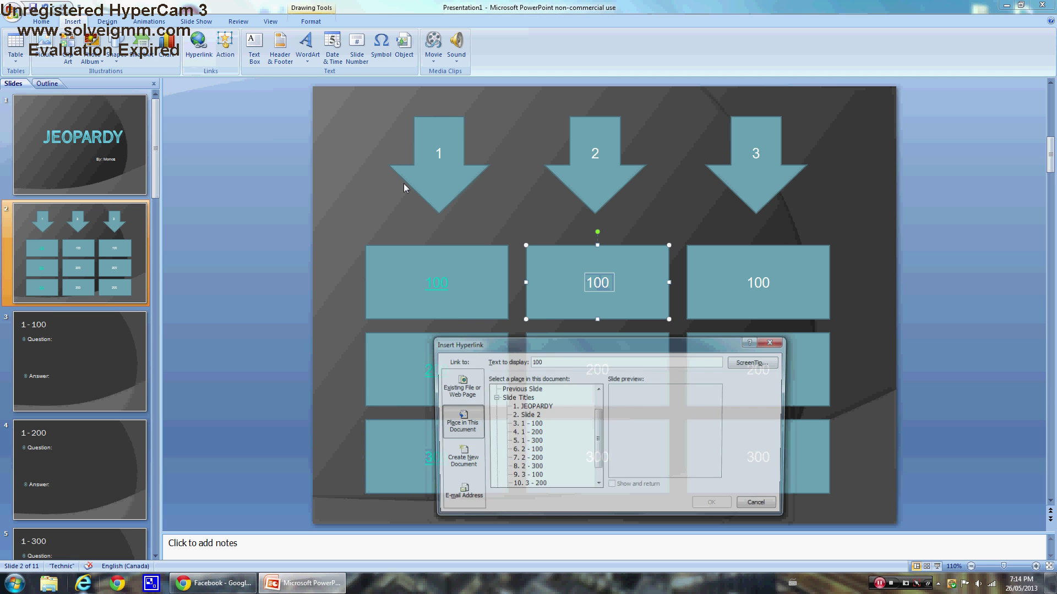
double_click(534, 450)
click(601, 379)
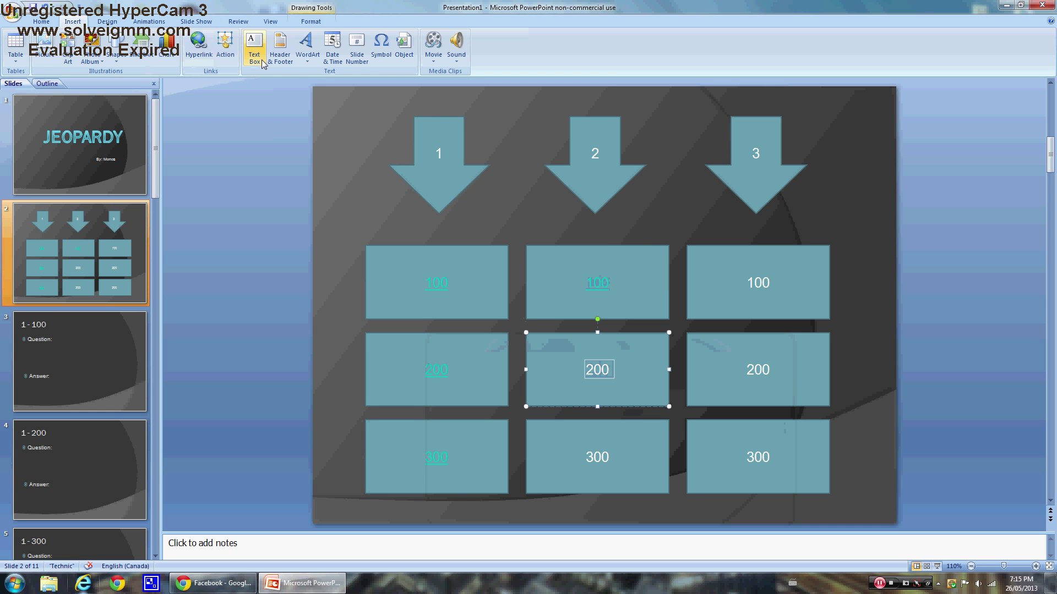
click(198, 45)
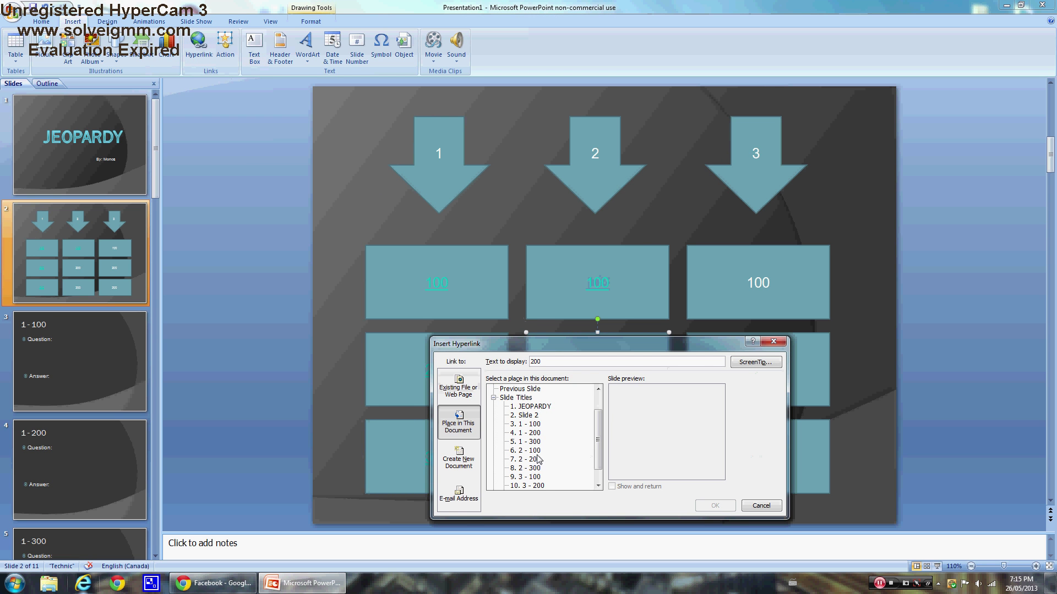
double_click(537, 460)
click(606, 459)
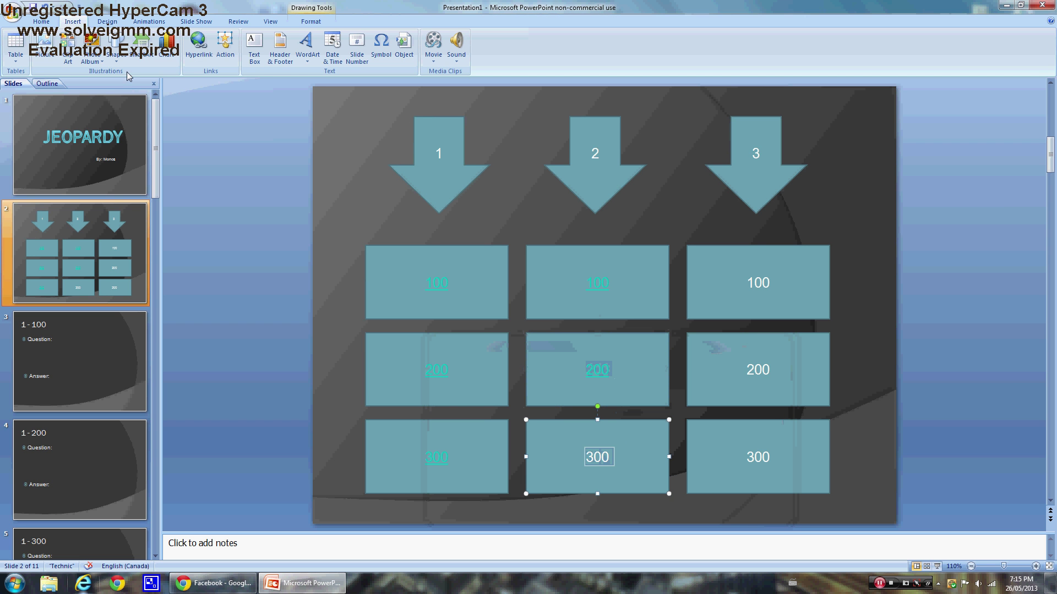
click(194, 47)
double_click(534, 467)
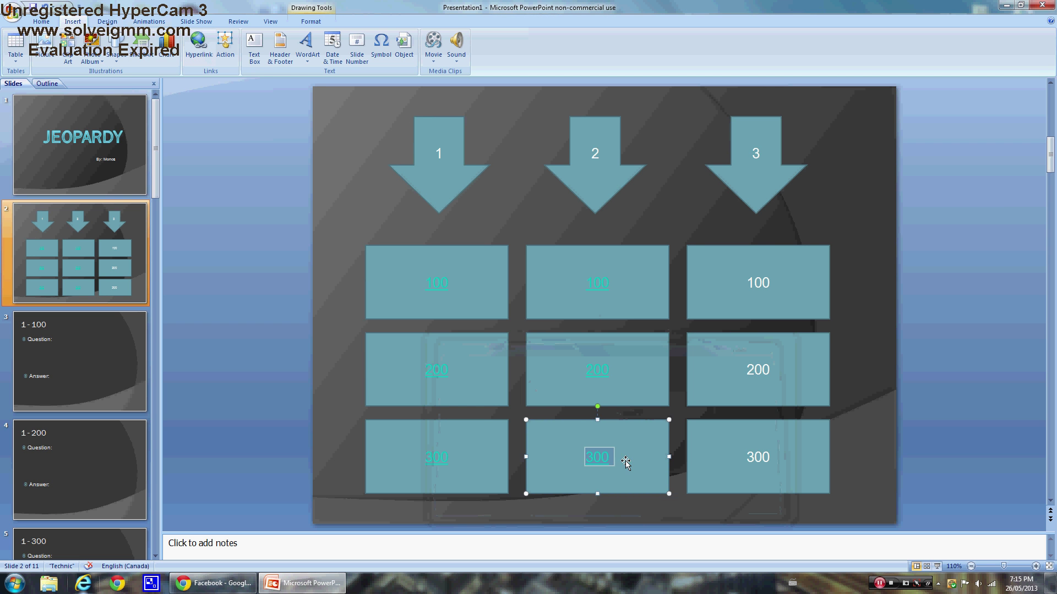
Hyperlink the right-column 100, 200 and 300 boxes to slides 3 - 100, 3 - 200 and 3 - 300
click(767, 284)
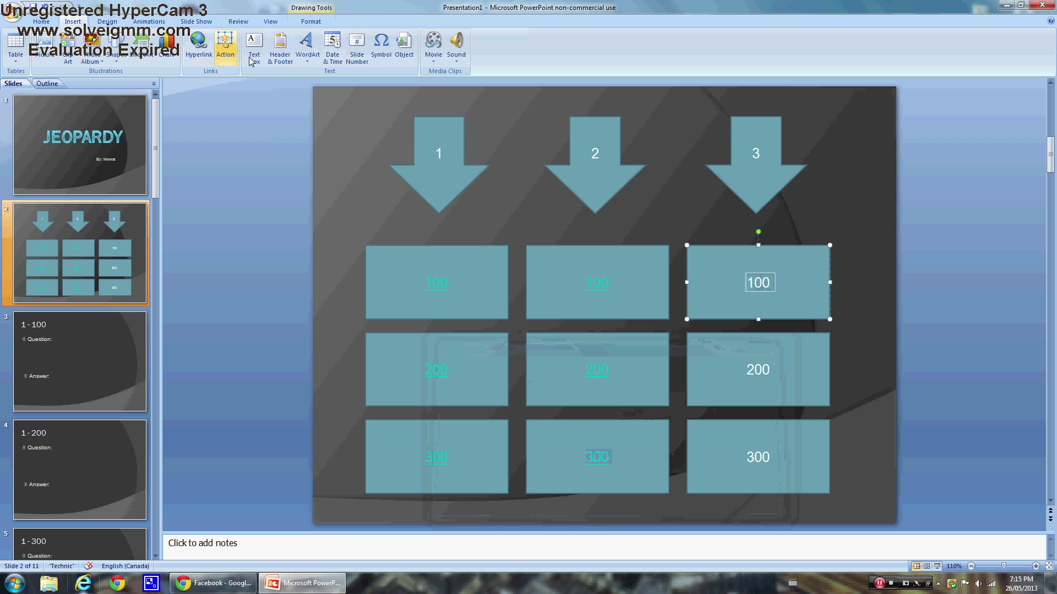
click(198, 46)
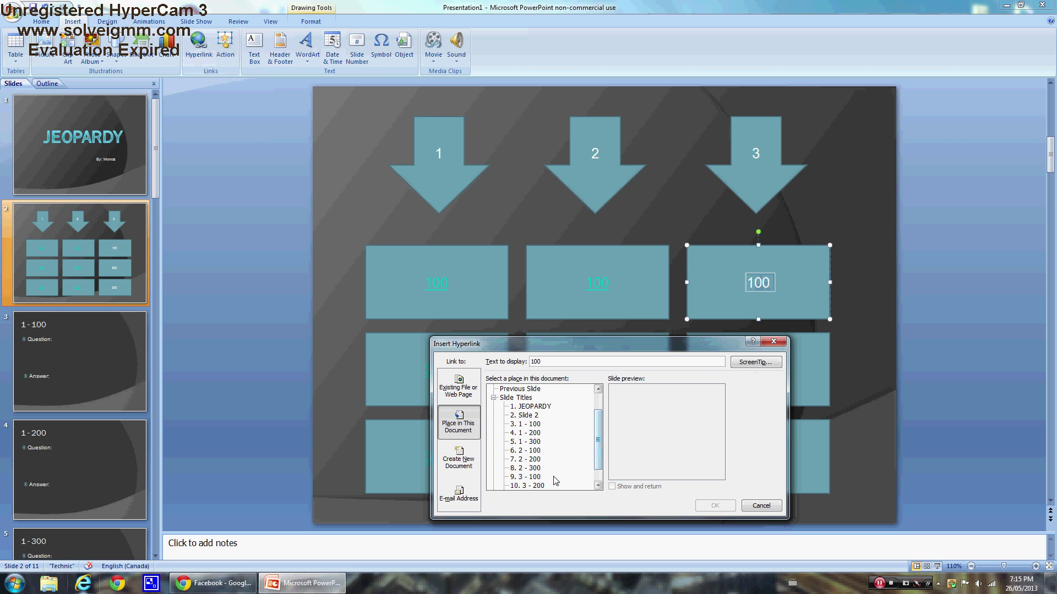
double_click(533, 477)
click(770, 371)
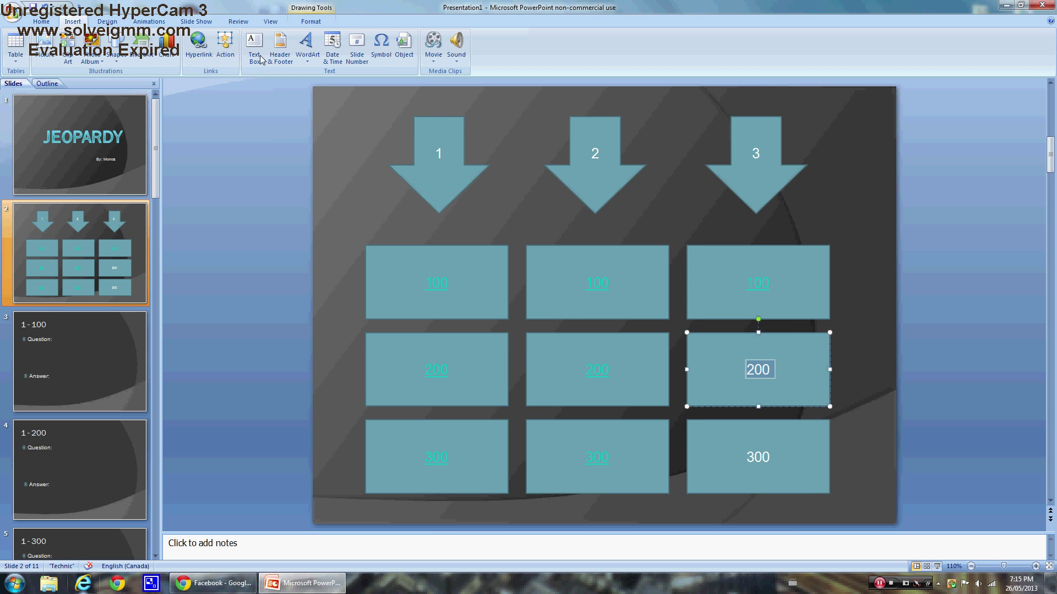
click(198, 47)
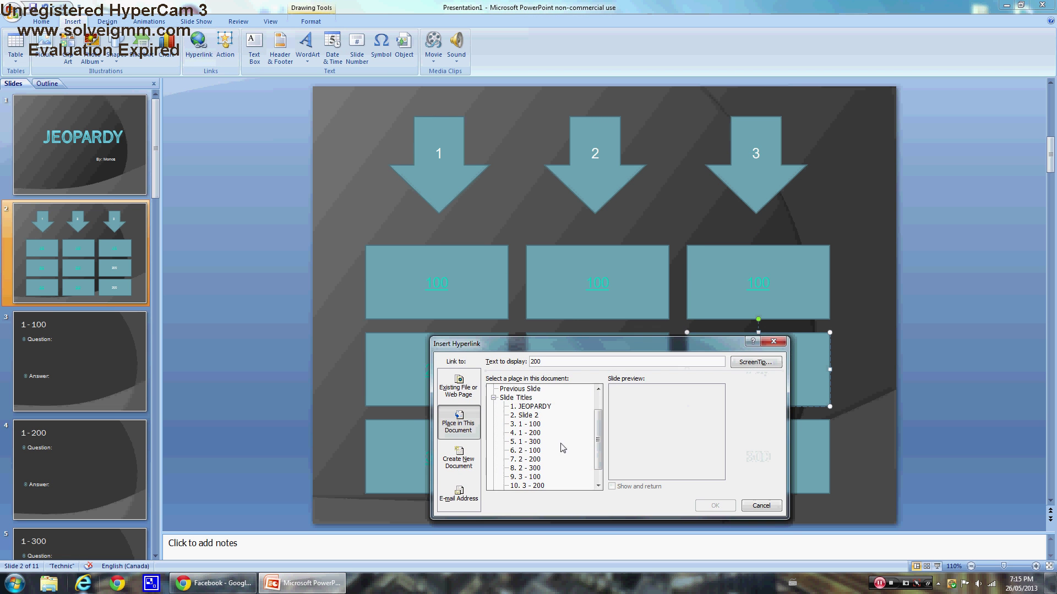
double_click(537, 486)
click(749, 454)
double_click(748, 453)
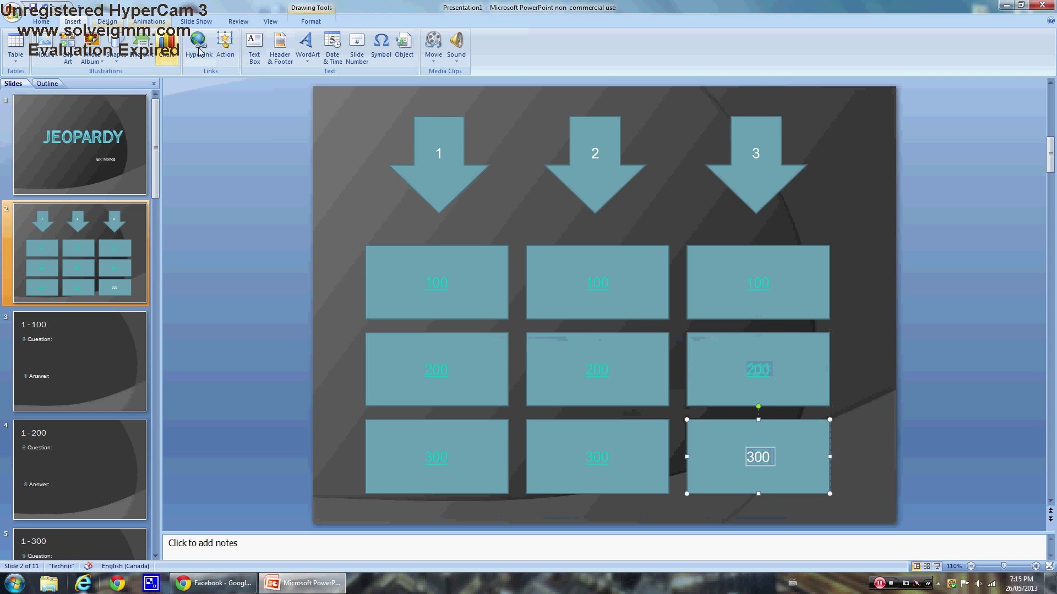
click(198, 46)
double_click(538, 477)
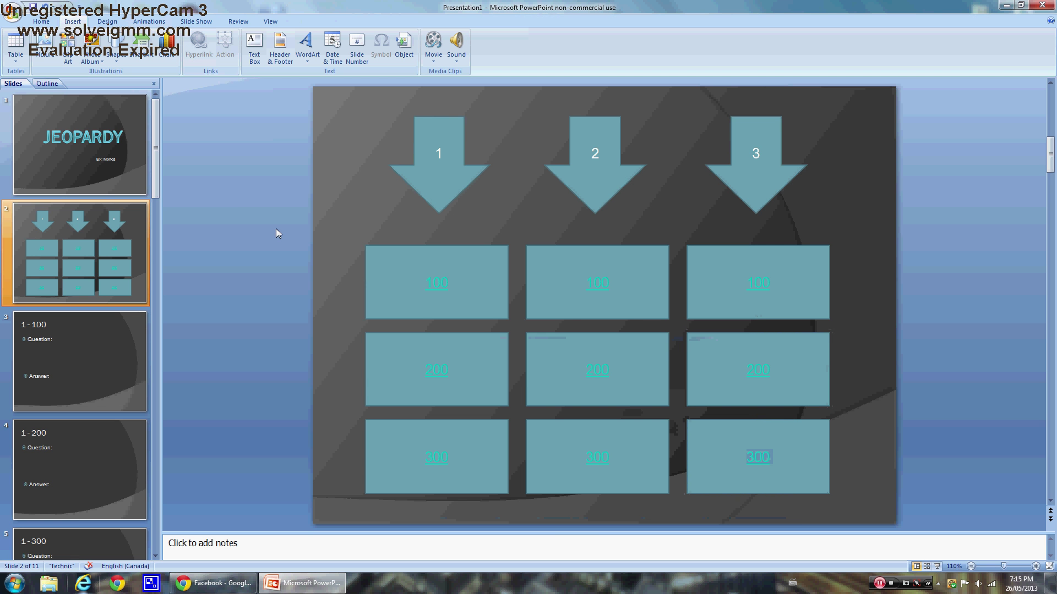
key(F5)
In the slide show, follow the 1 - 100 link, go back, open 2 - 300, then exit the show
click(333, 206)
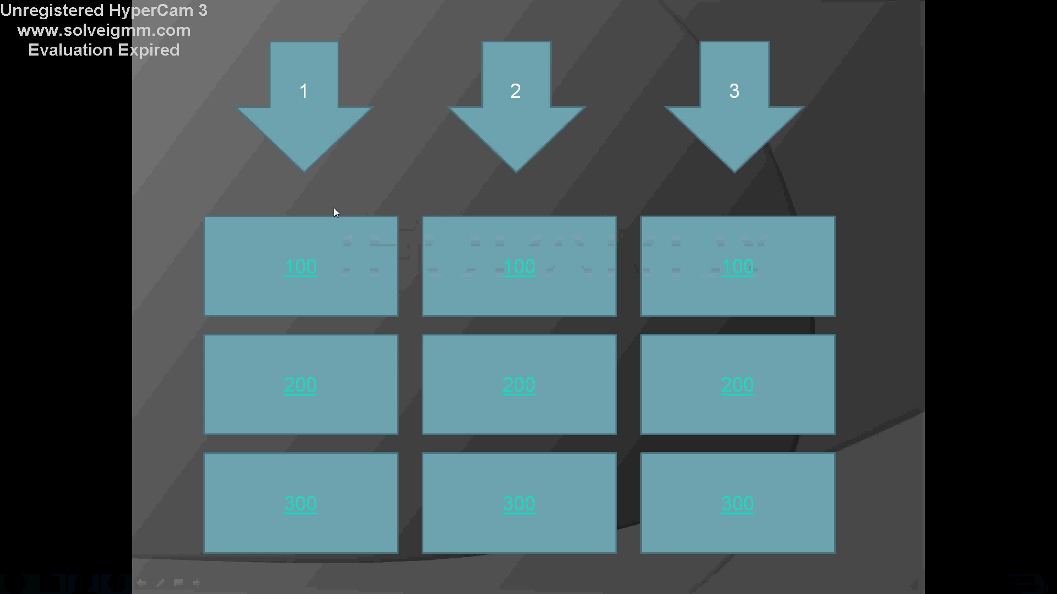
click(306, 279)
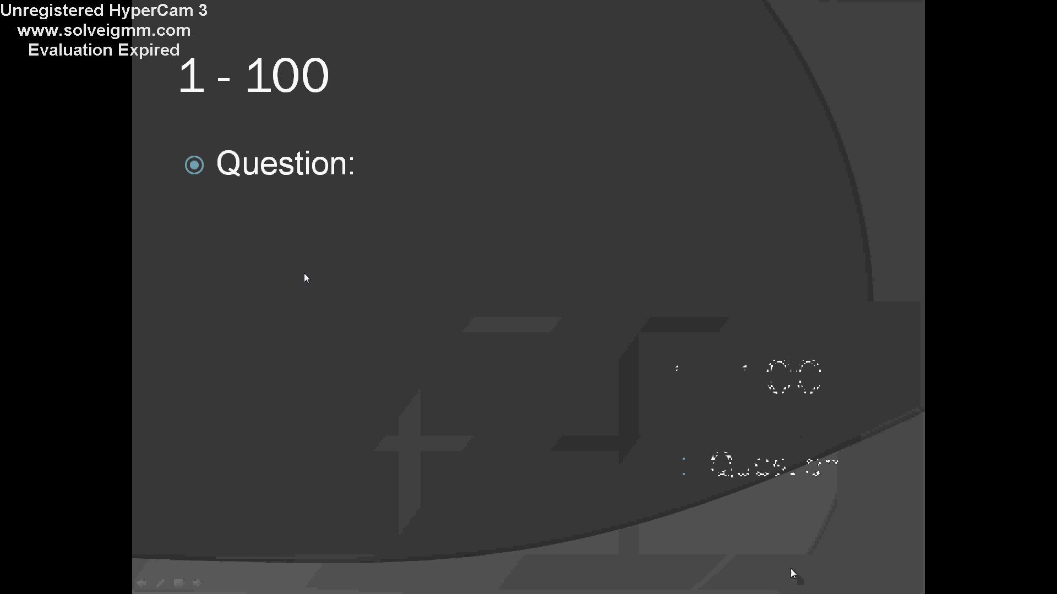
click(142, 583)
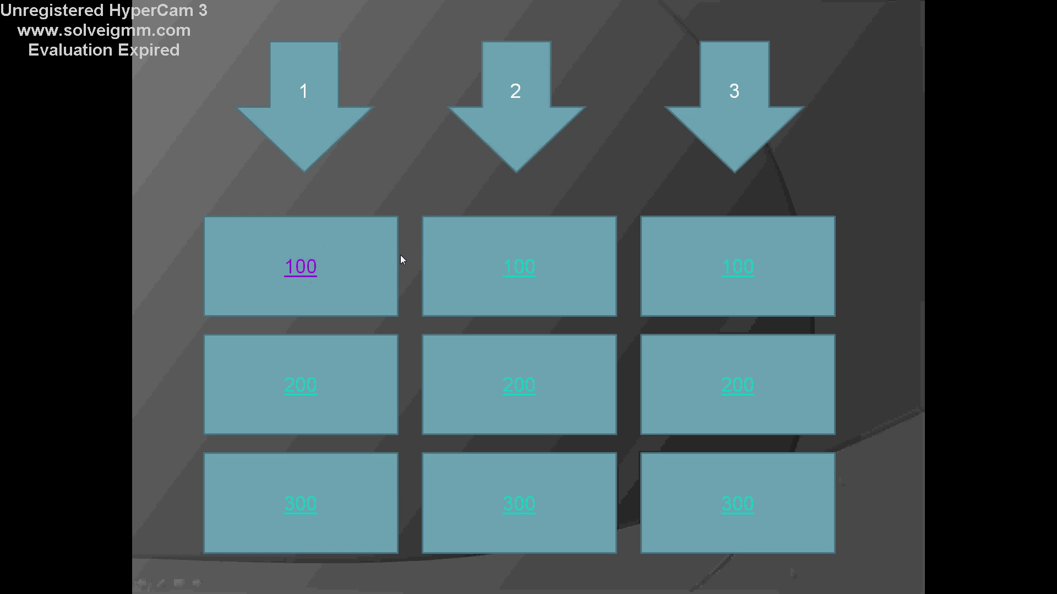
click(522, 483)
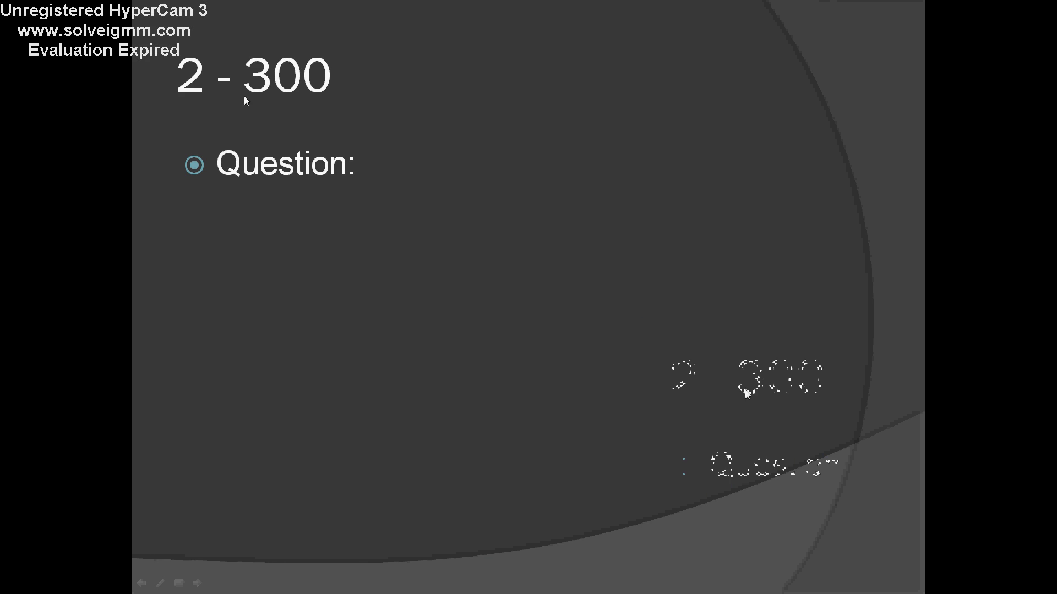
key(Escape)
scroll(94, 371, up, 5)
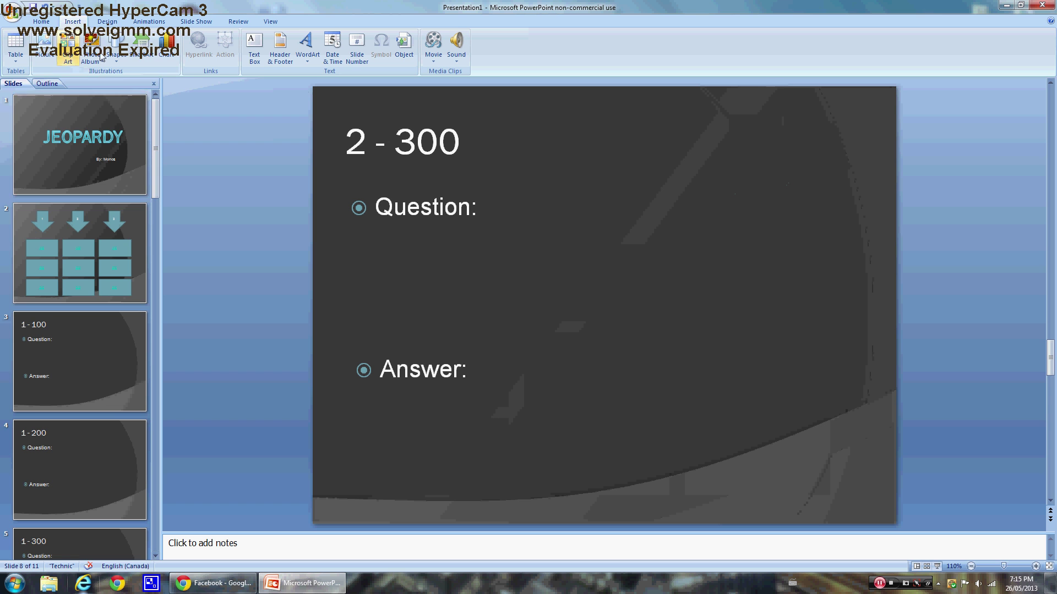
Draw a Help (?) action button at the top right of the 2 - 300 slide, hyperlinked to Slide 2
click(122, 59)
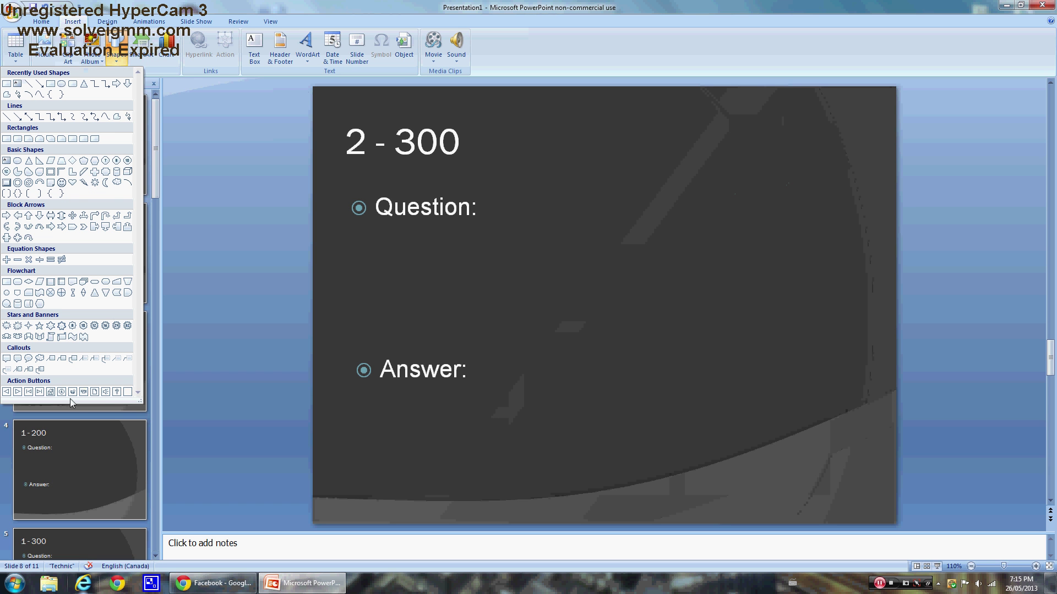
click(118, 392)
drag(770, 118, 861, 209)
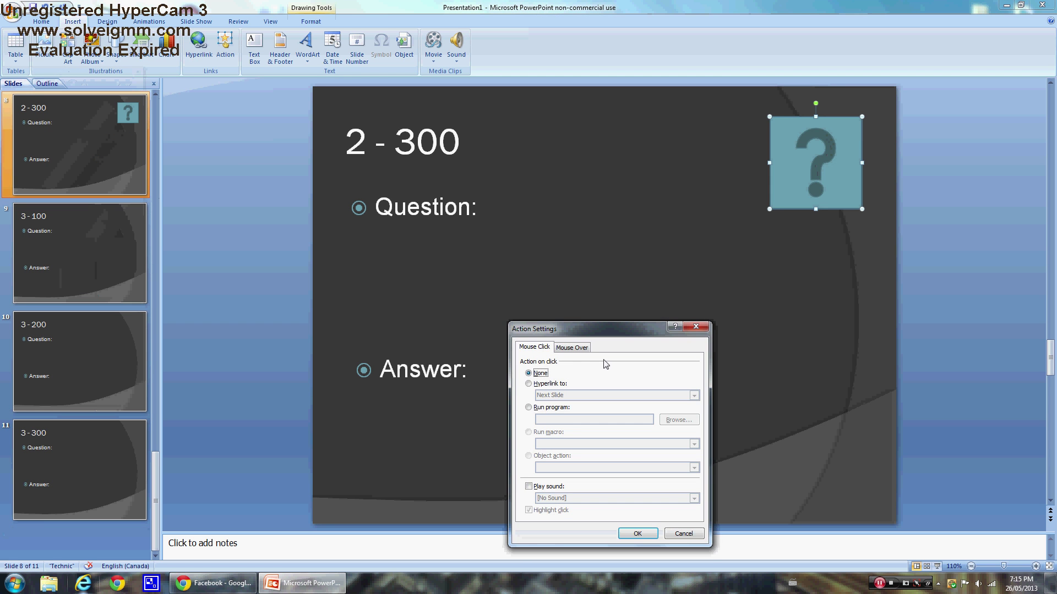
click(529, 384)
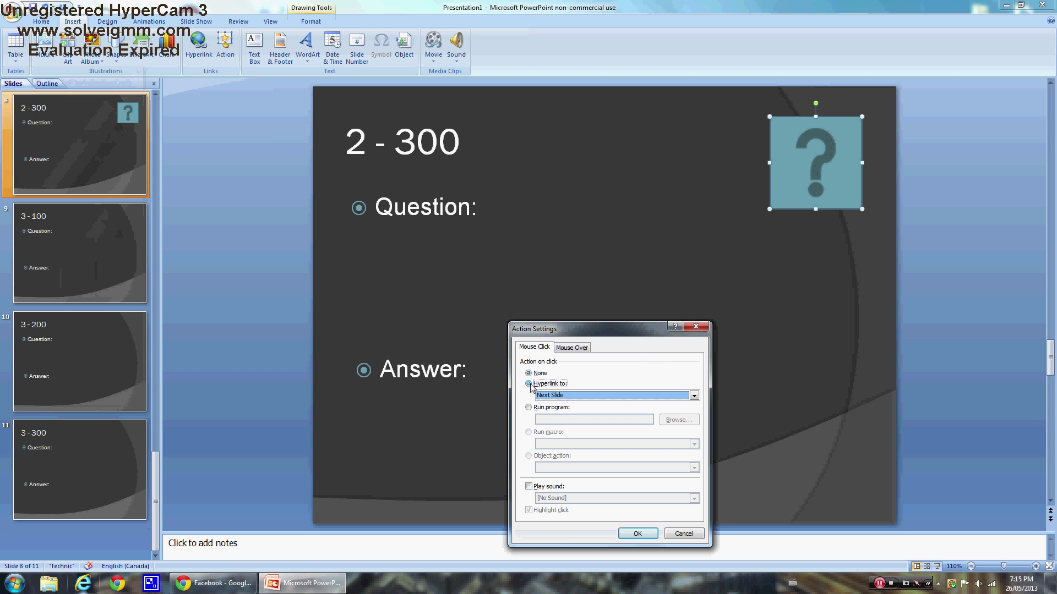
click(694, 395)
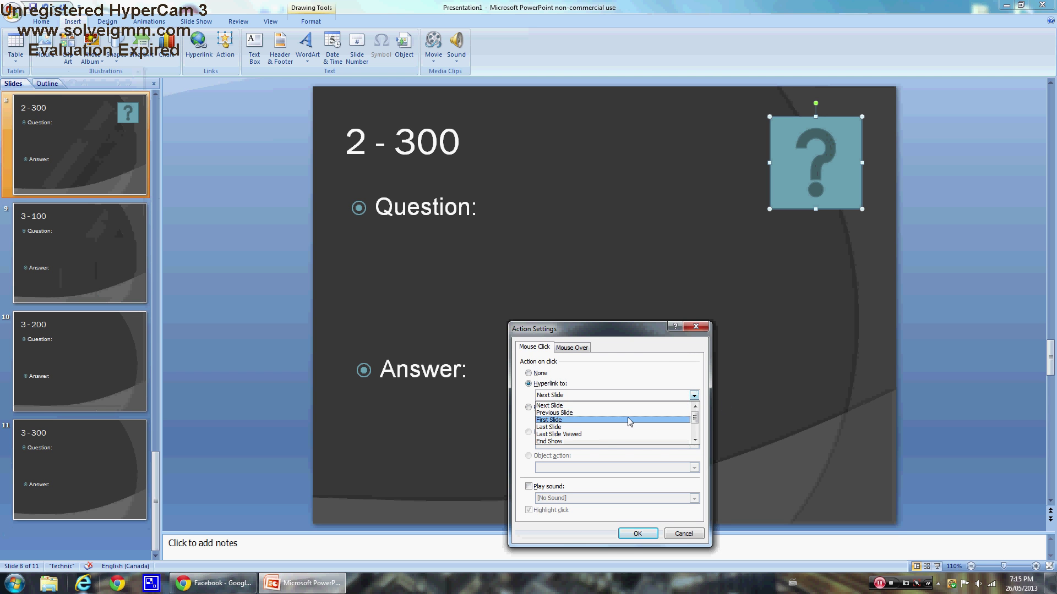
drag(698, 419, 698, 438)
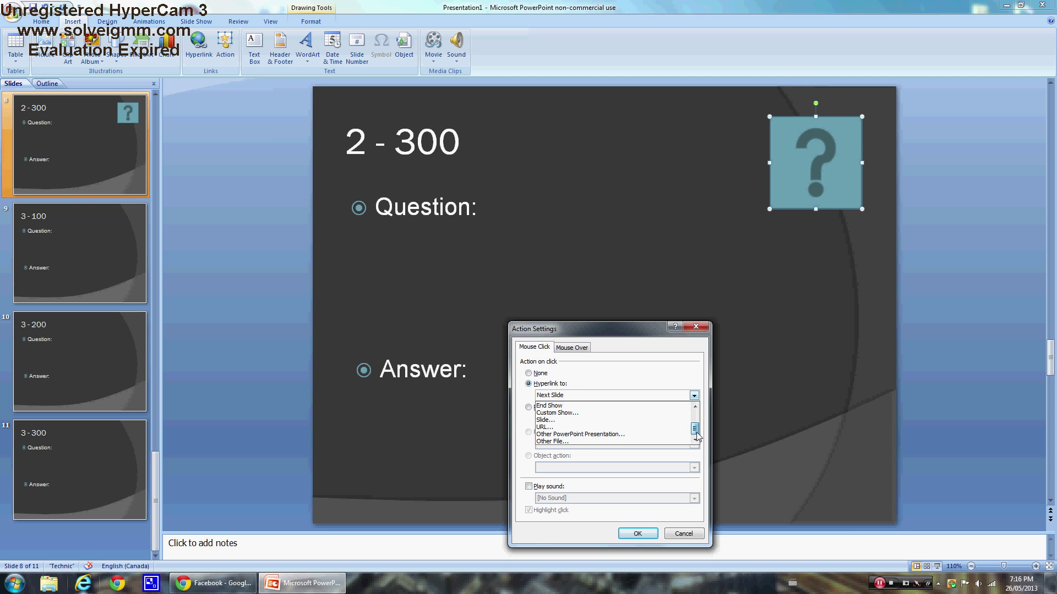
click(547, 420)
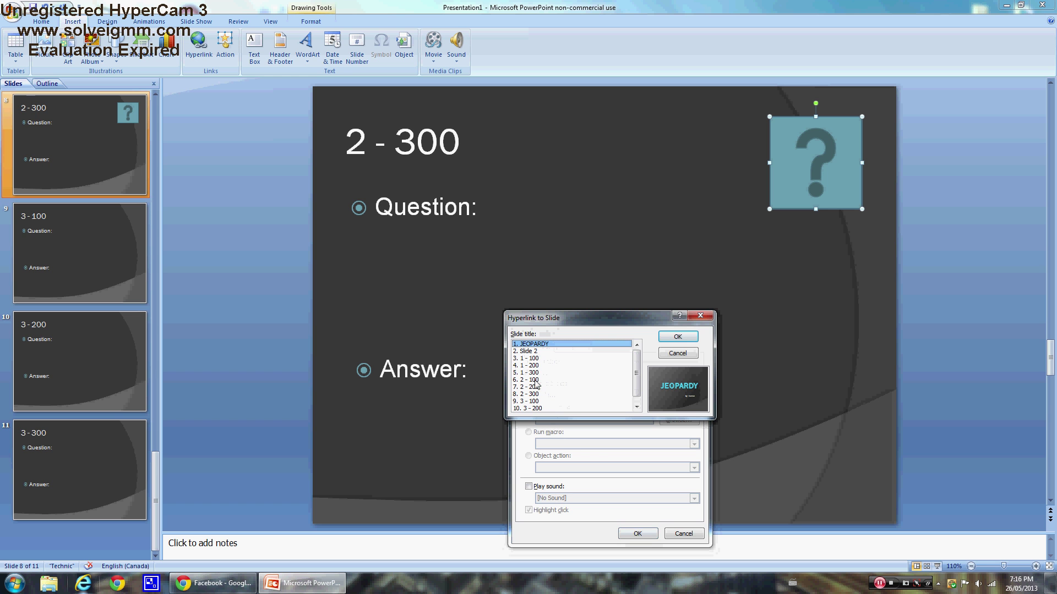
click(527, 353)
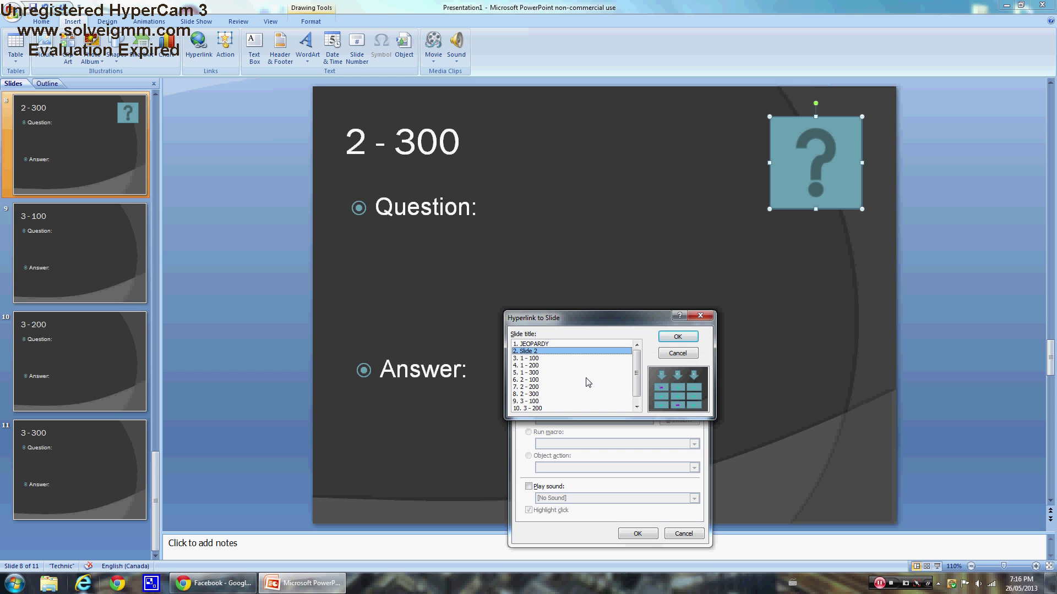
click(678, 336)
click(638, 533)
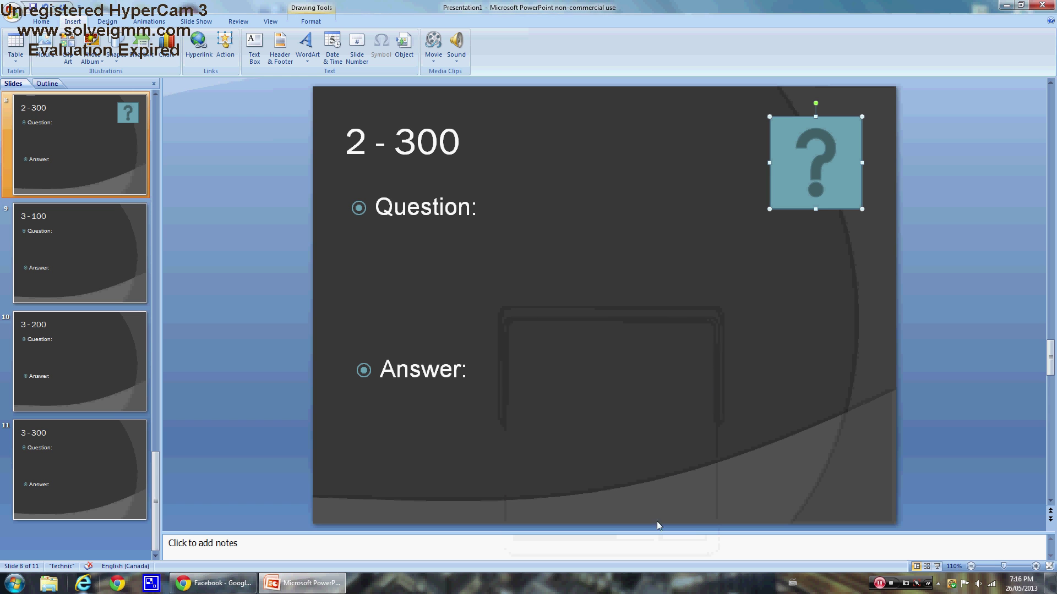
Move the ? button into the top-right corner and paste copies onto the 1 - 100 and 1 - 200 slides
drag(821, 157, 832, 148)
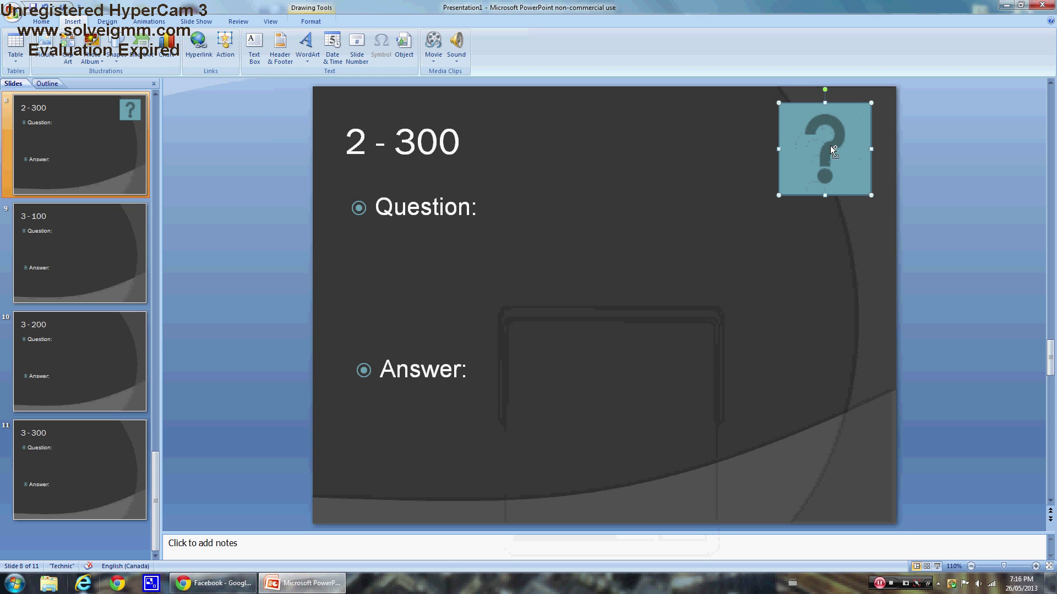
drag(158, 487, 166, 166)
click(112, 269)
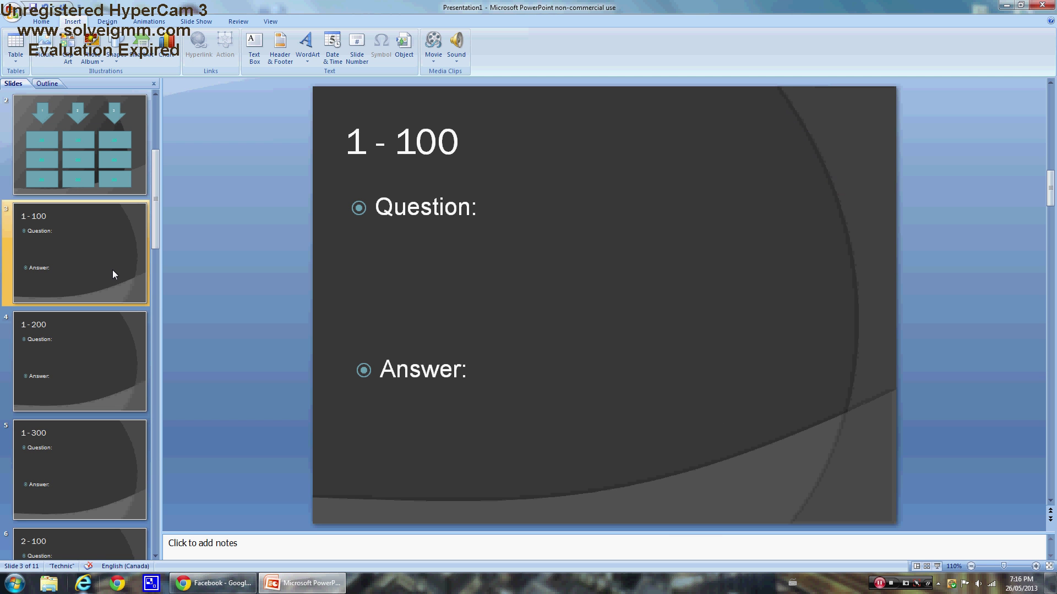
key(ctrl+v)
click(94, 364)
key(ctrl+v)
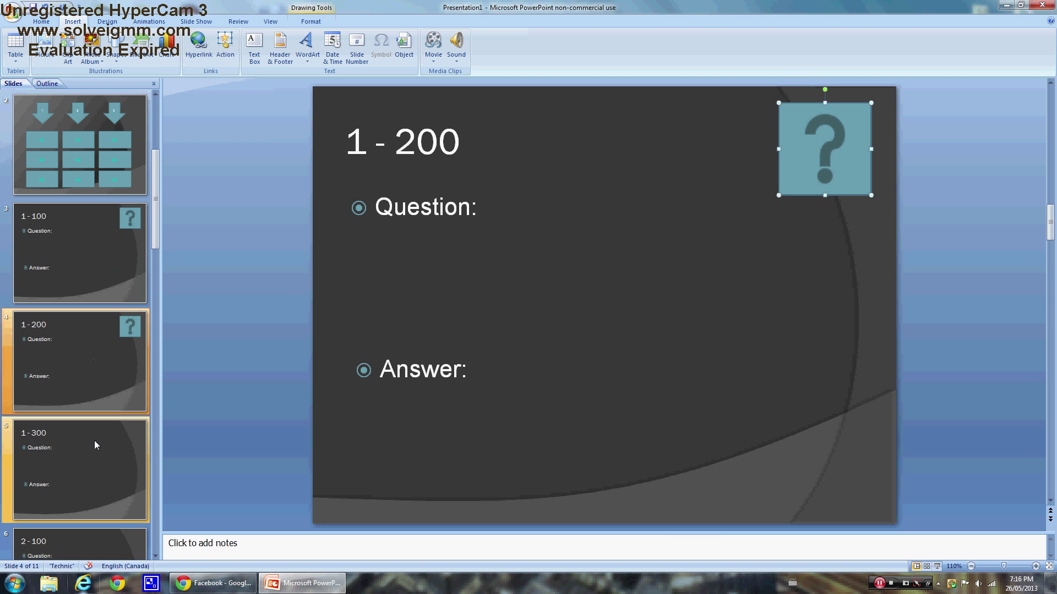